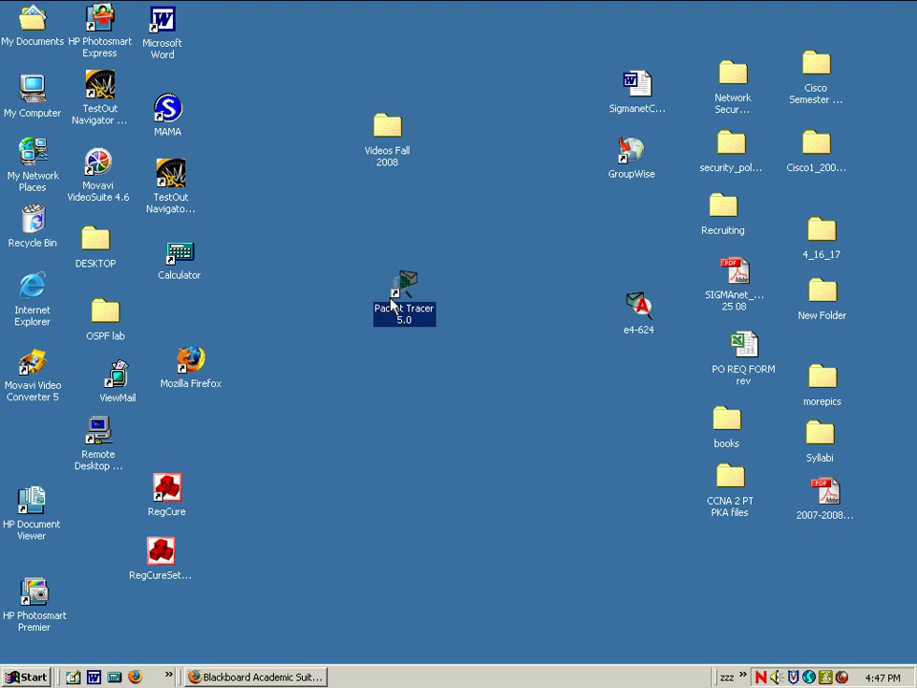
# - Launch Packet Tracer 5.0 from the desktop and maximize its window
pyautogui.doubleClick(392, 304)
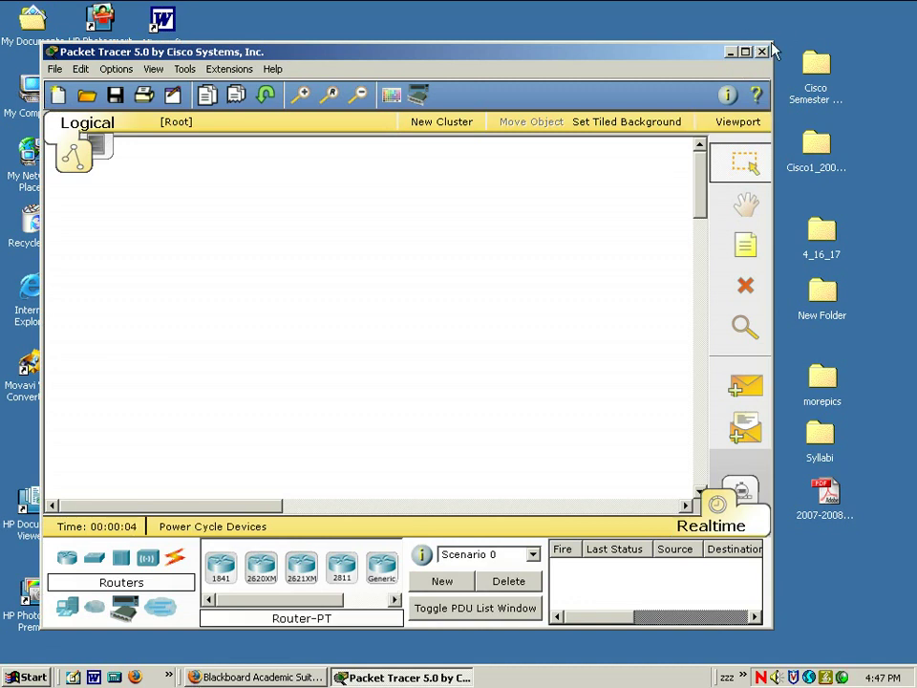
pyautogui.click(745, 53)
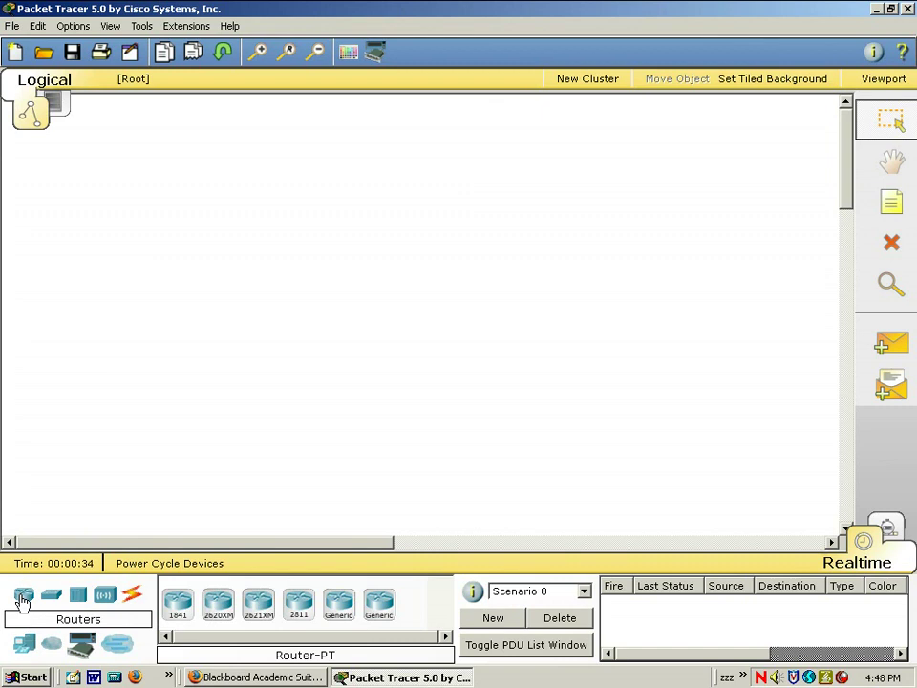
# - In Blackboard, open the Lab 1 RIP review PDF from Labs > Ch 1 Labs
pyautogui.click(239, 677)
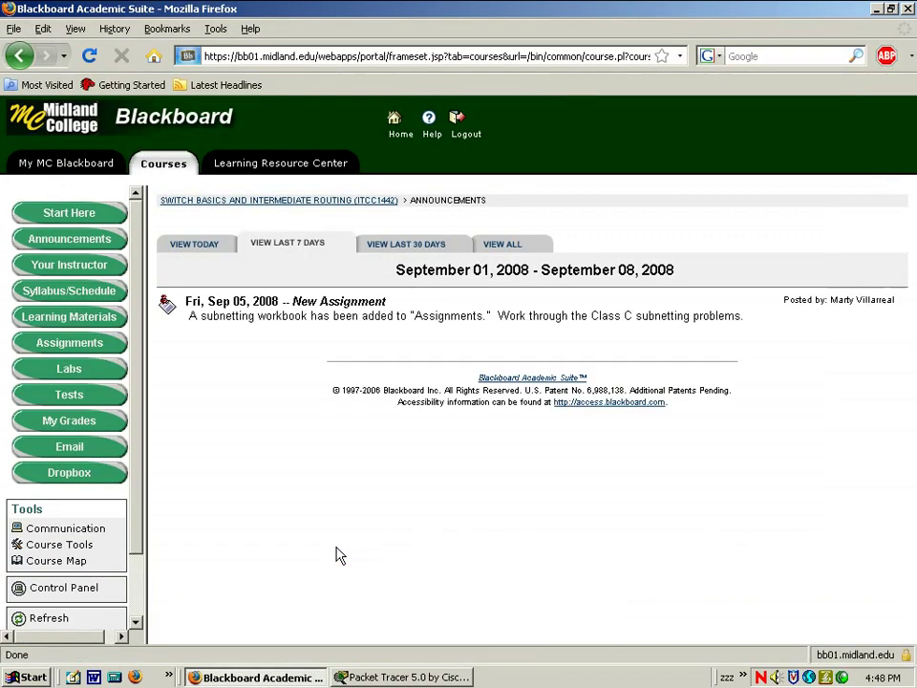
pyautogui.click(54, 372)
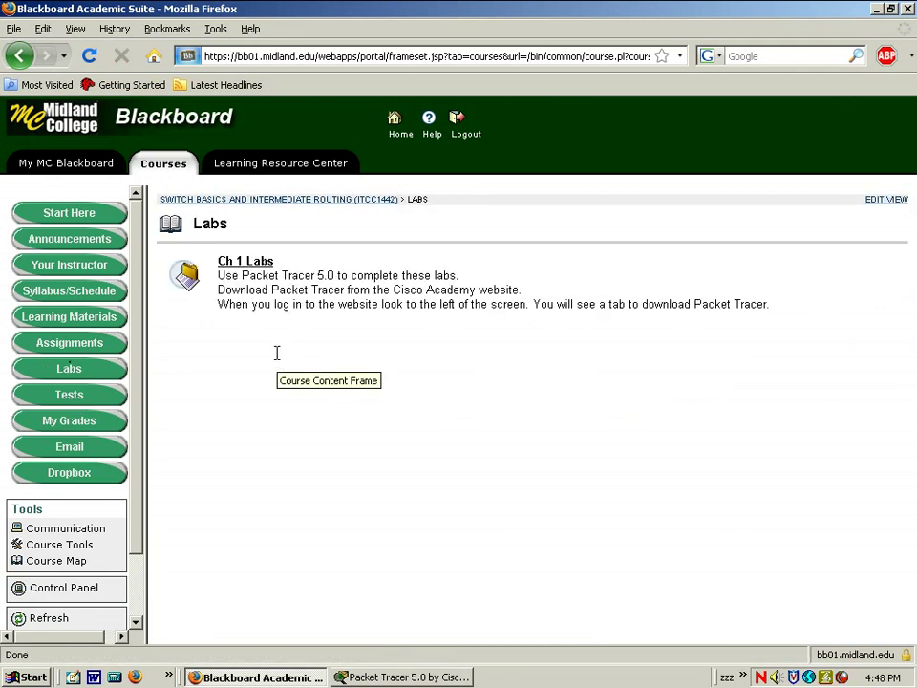
pyautogui.click(259, 265)
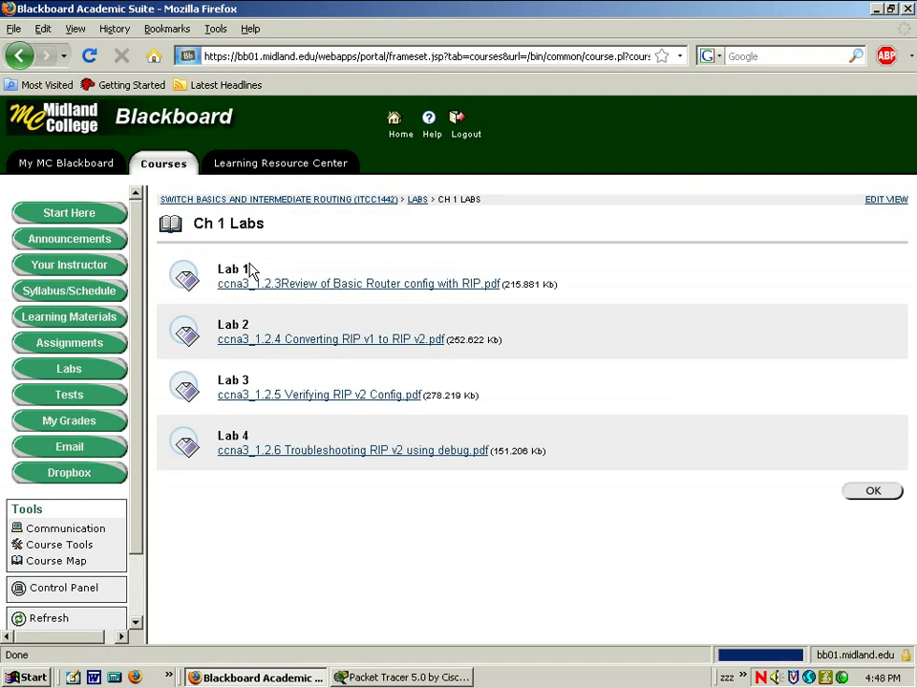
pyautogui.click(296, 291)
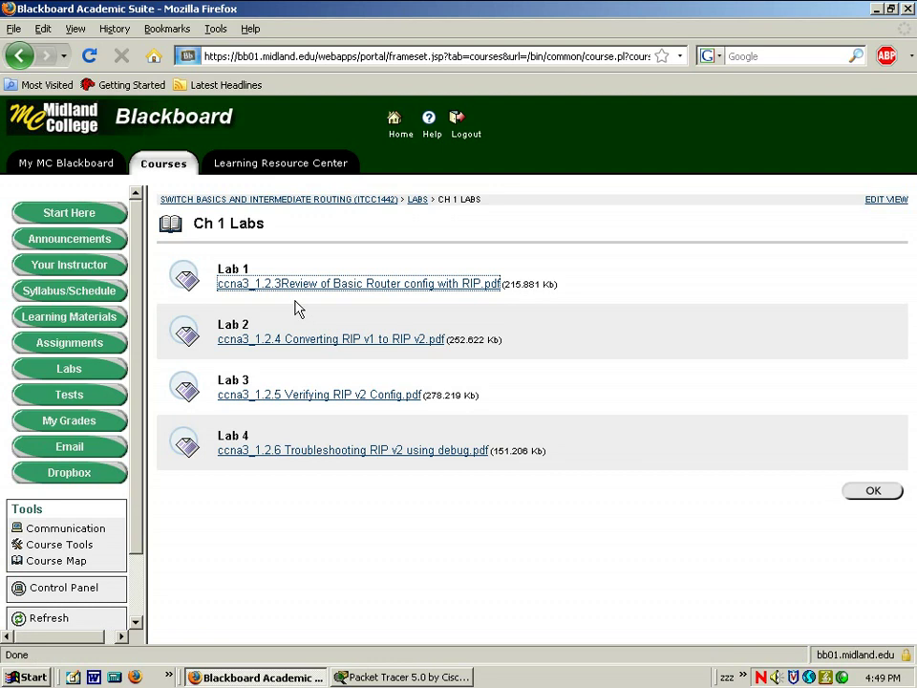
pyautogui.click(293, 285)
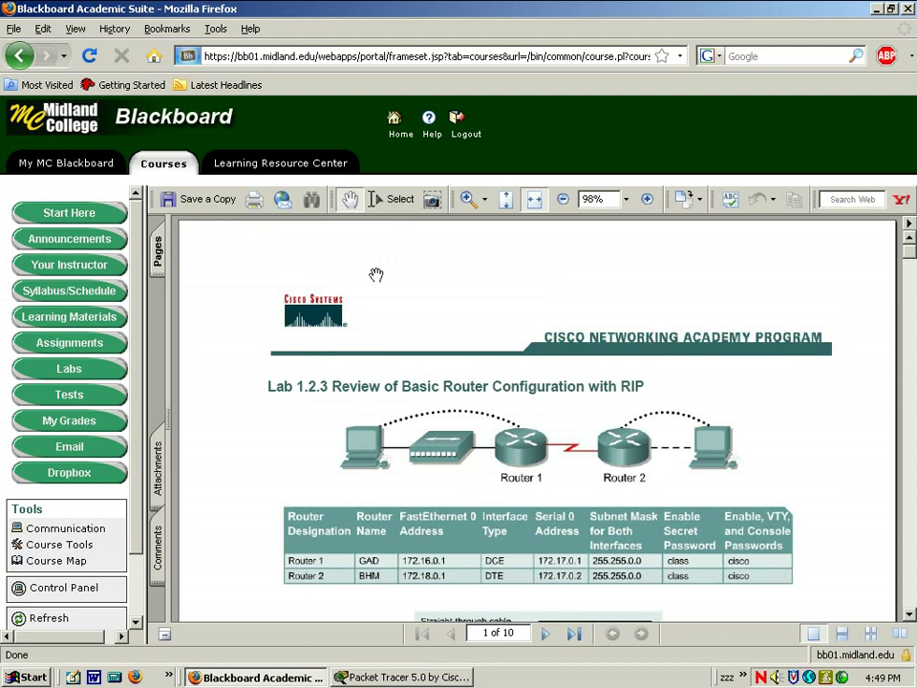
# - Scroll through the Lab 1.2.3 handout and back up to page 1's topology and router table
pyautogui.scroll(-1, 393, 281)
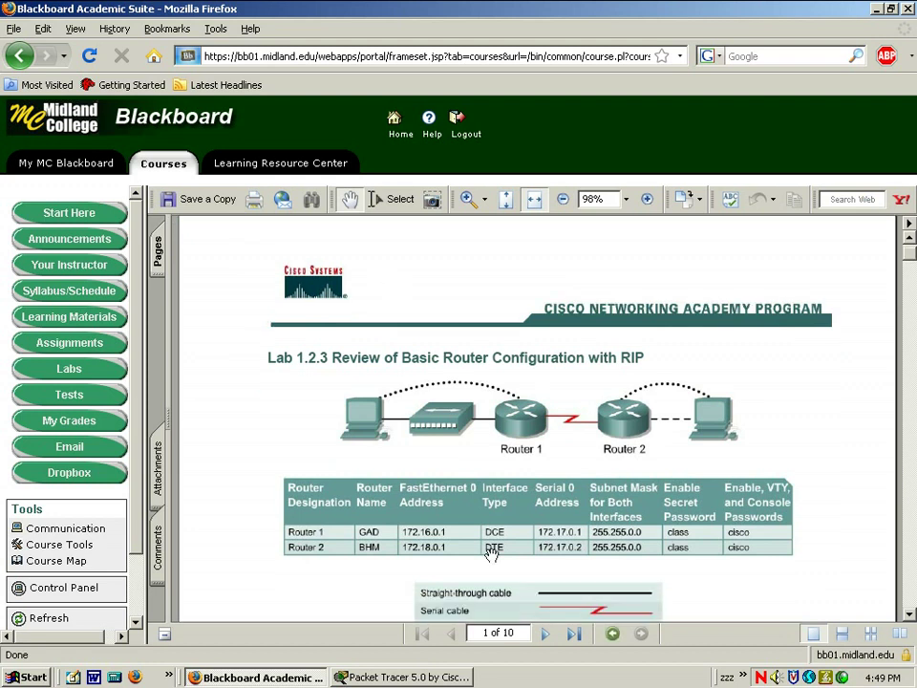
pyautogui.scroll(-1, 523, 440)
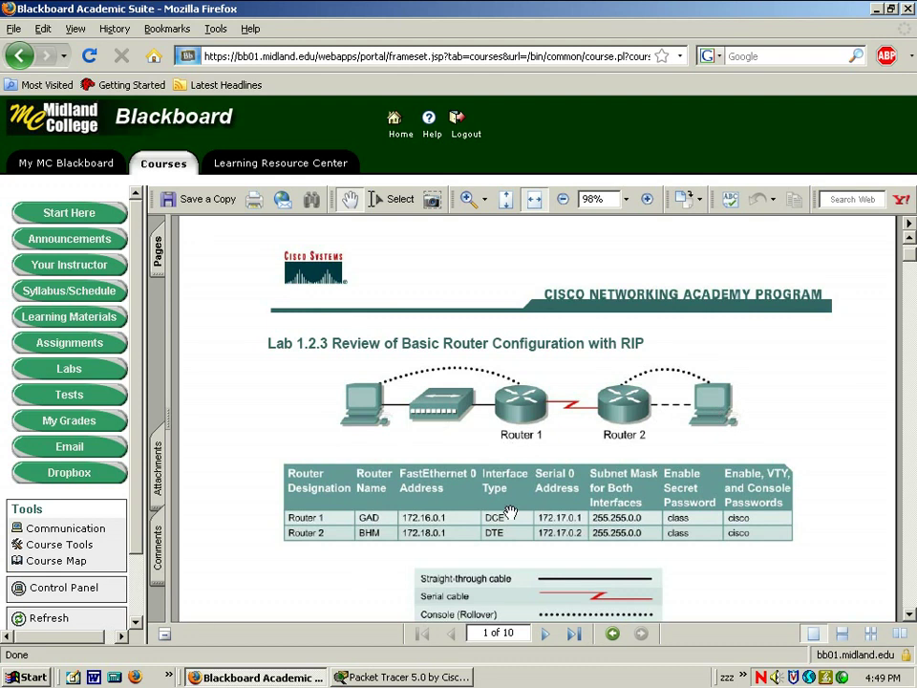
pyautogui.scroll(-1, 499, 517)
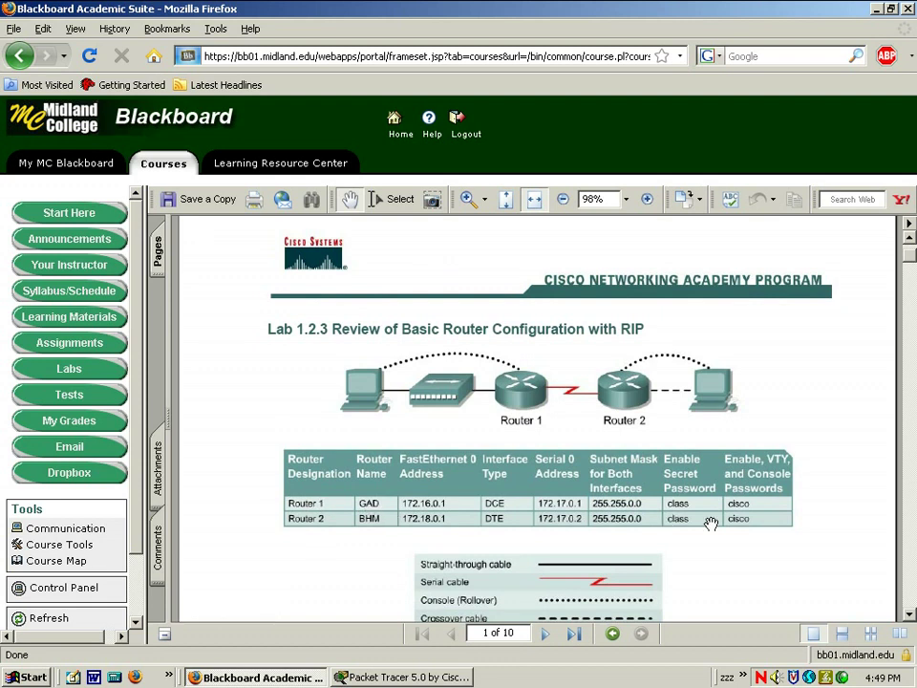
pyautogui.scroll(-1, 700, 573)
pyautogui.scroll(-5, 700, 572)
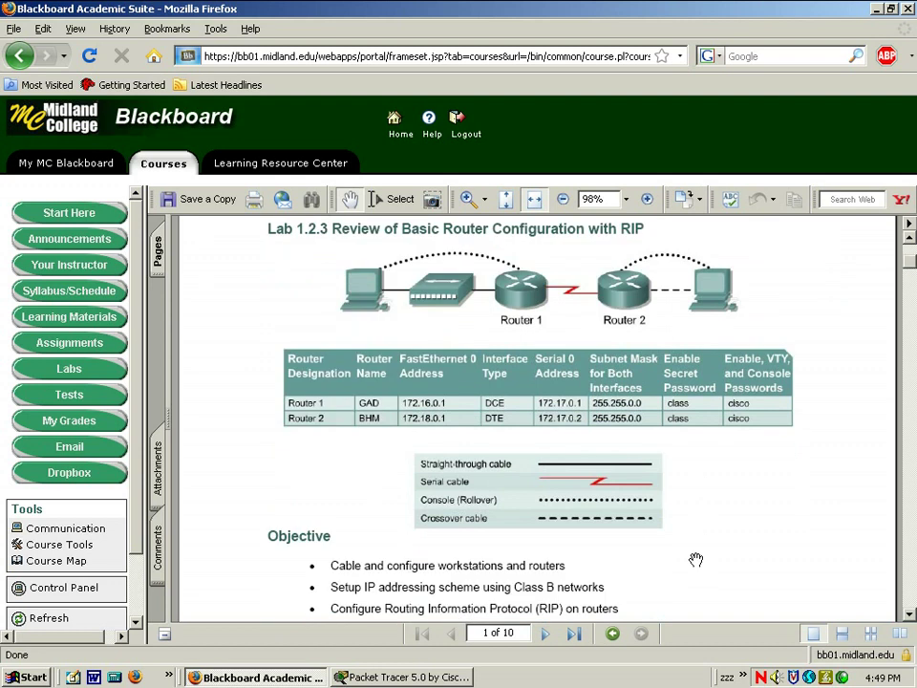
pyautogui.scroll(-2, 691, 552)
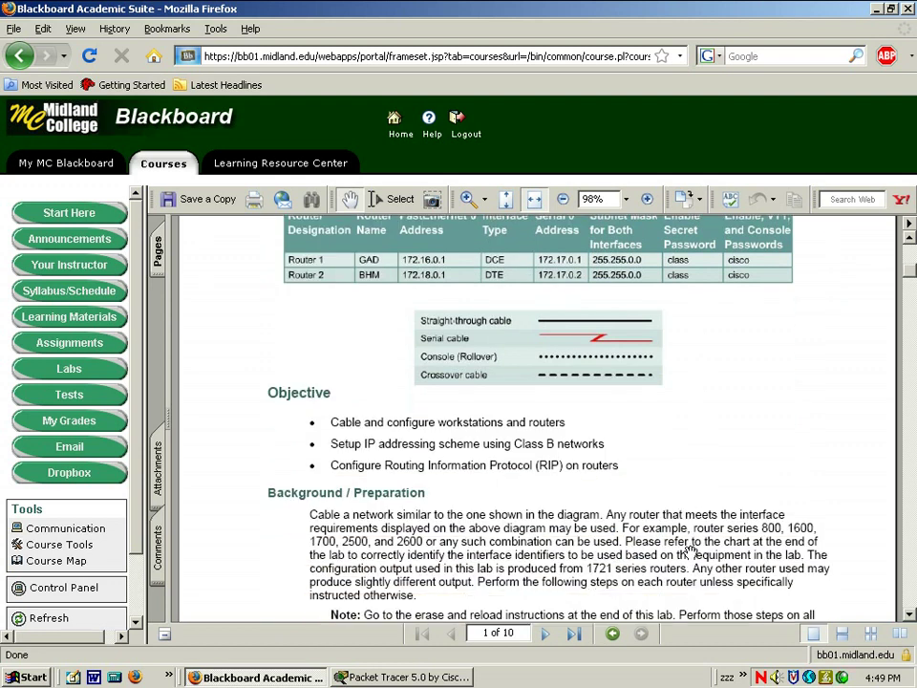
pyautogui.scroll(-6, 691, 552)
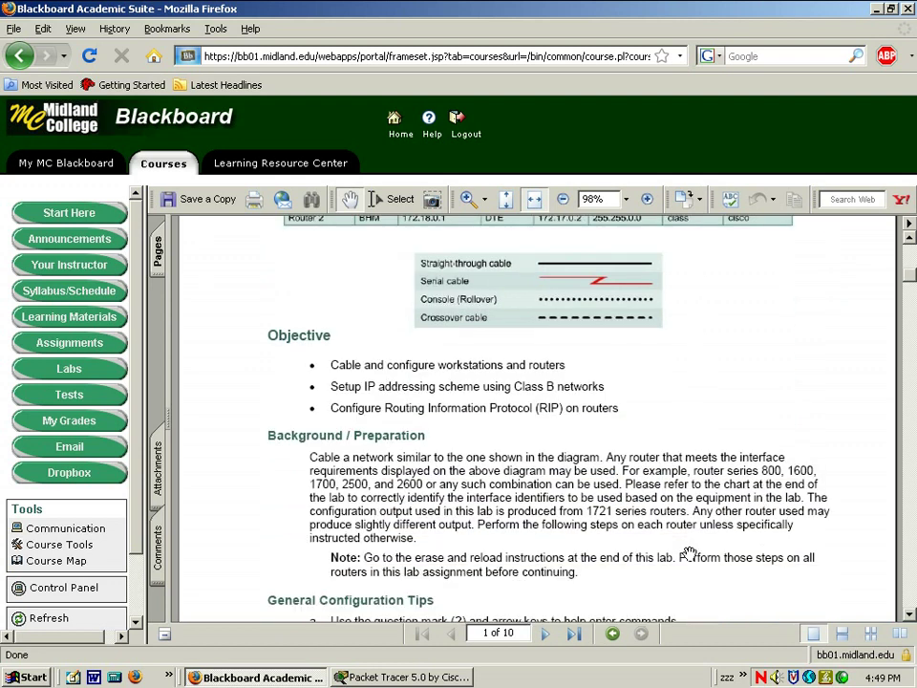
pyautogui.scroll(-3, 685, 561)
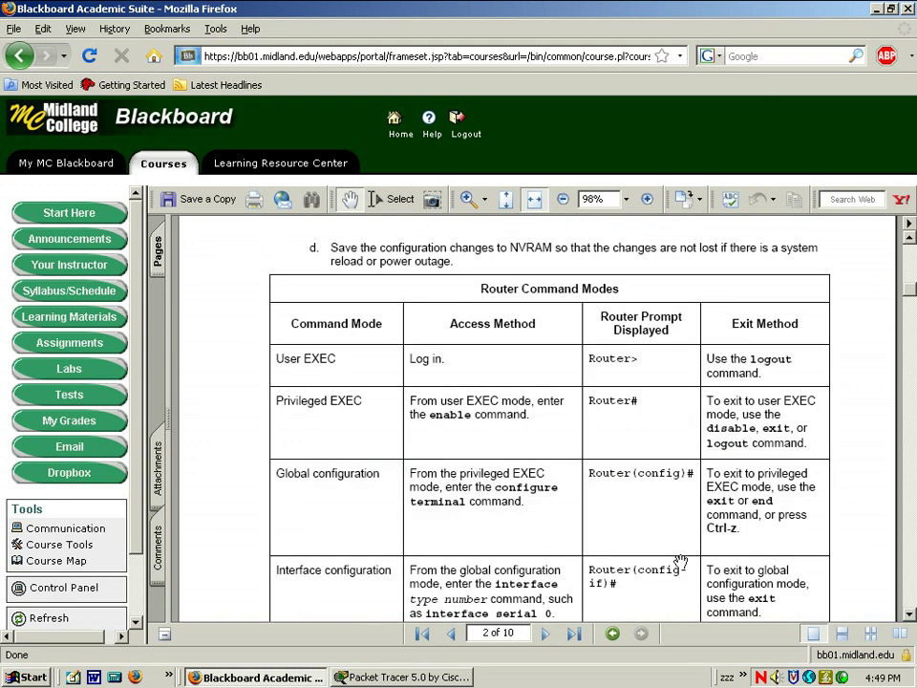
pyautogui.scroll(-2, 681, 561)
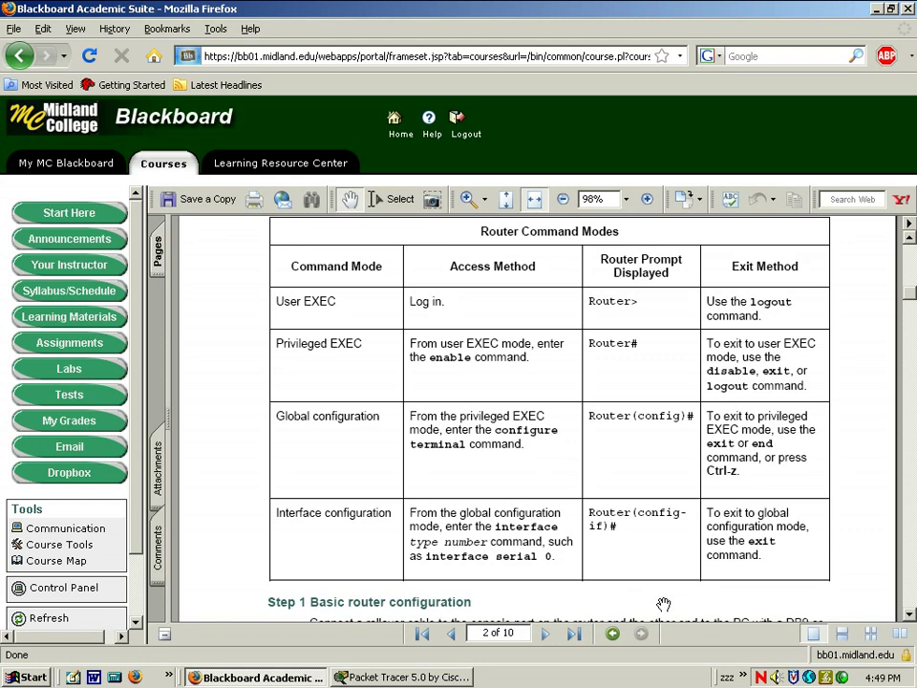
pyautogui.scroll(-3, 663, 604)
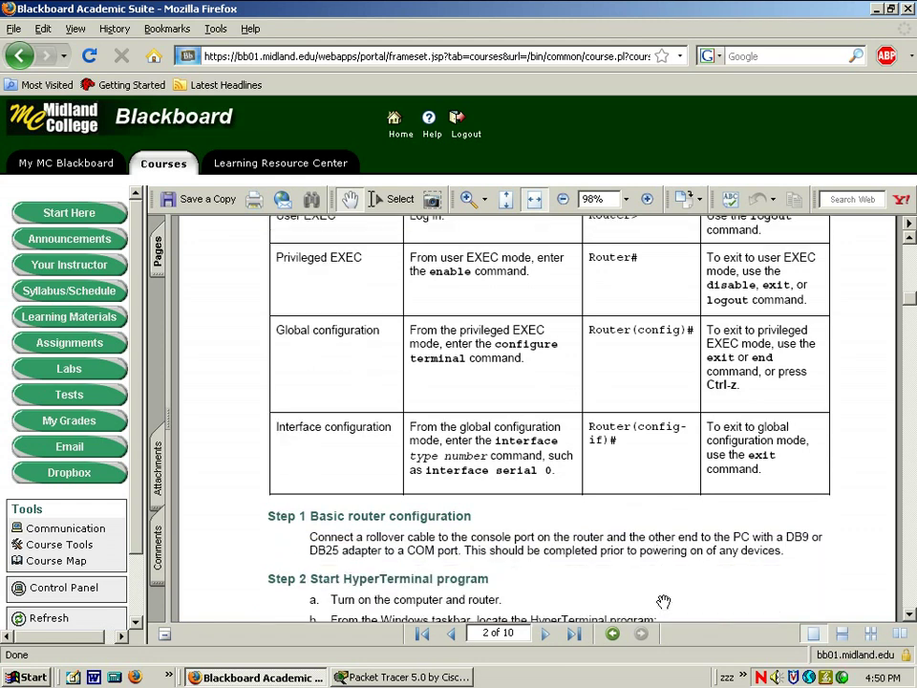
pyautogui.scroll(-2, 663, 604)
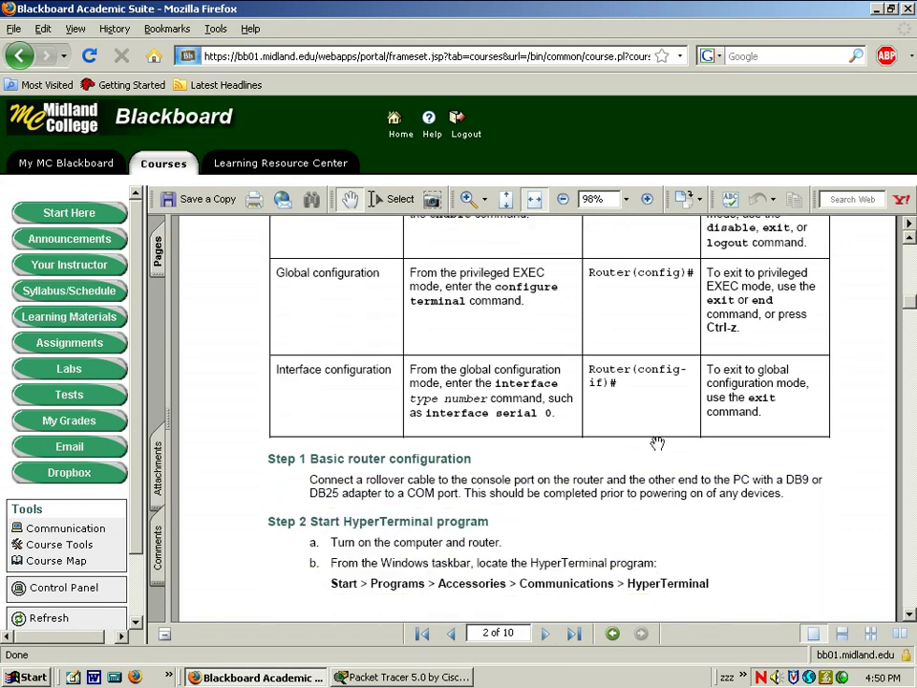
pyautogui.scroll(8, 658, 443)
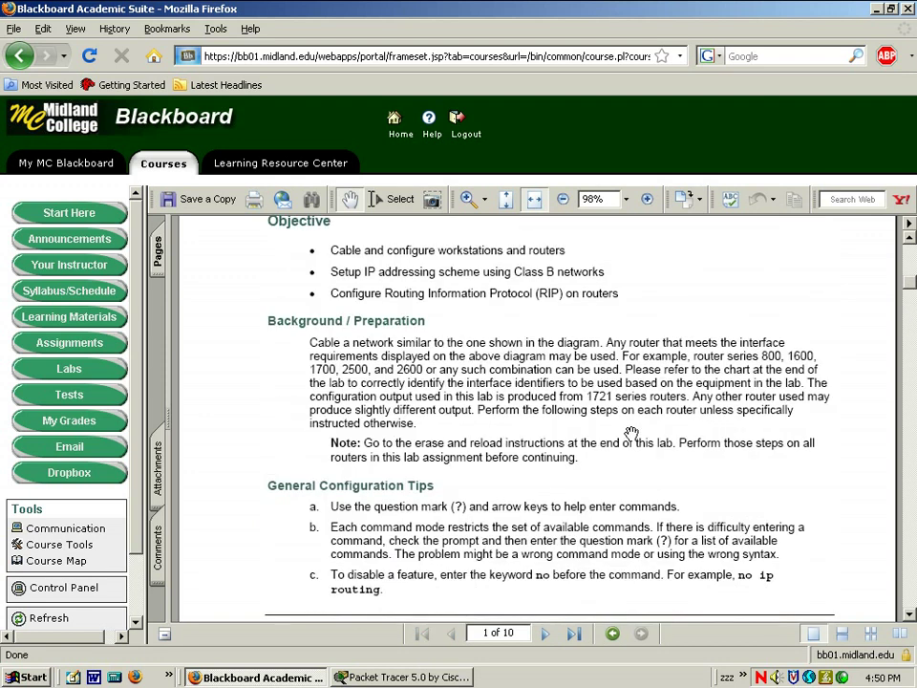
pyautogui.scroll(12, 631, 435)
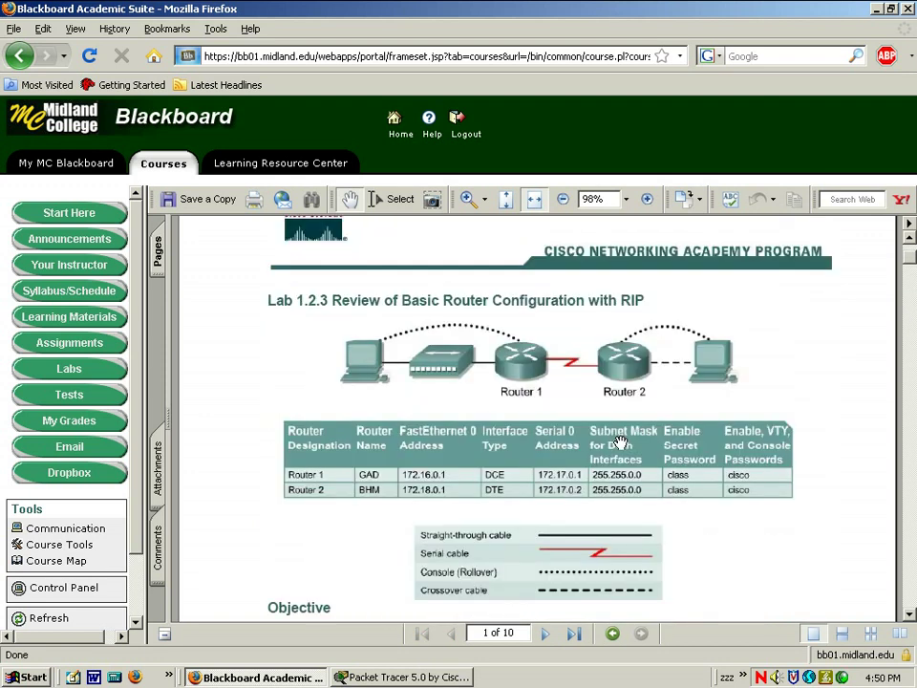
pyautogui.scroll(1, 621, 442)
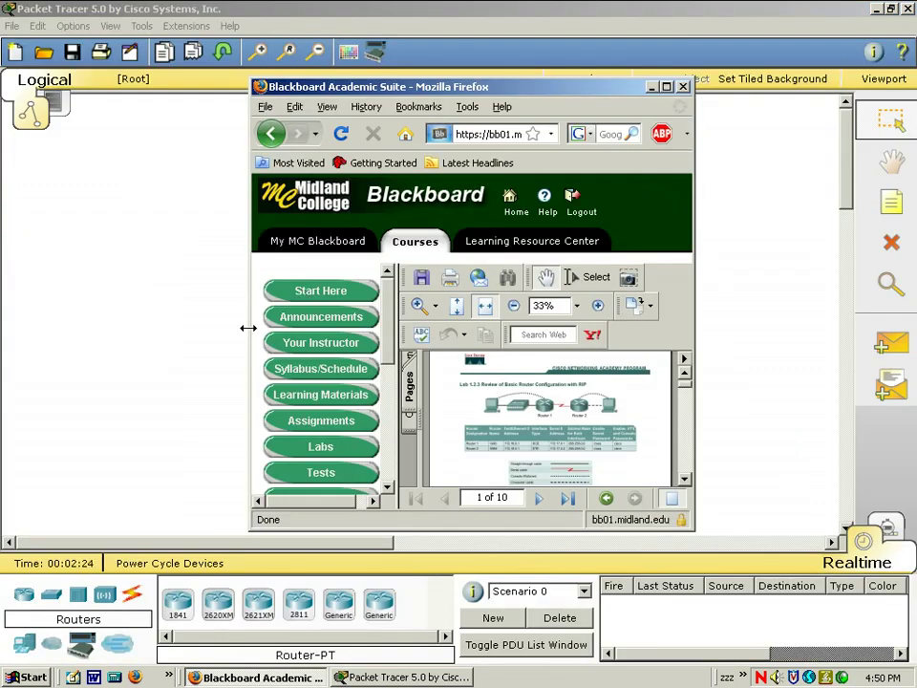
# - Stretch the browser to full screen width with a shorter height, and bring Packet Tracer forward
pyautogui.moveTo(250, 327); pyautogui.dragTo(2, 327)
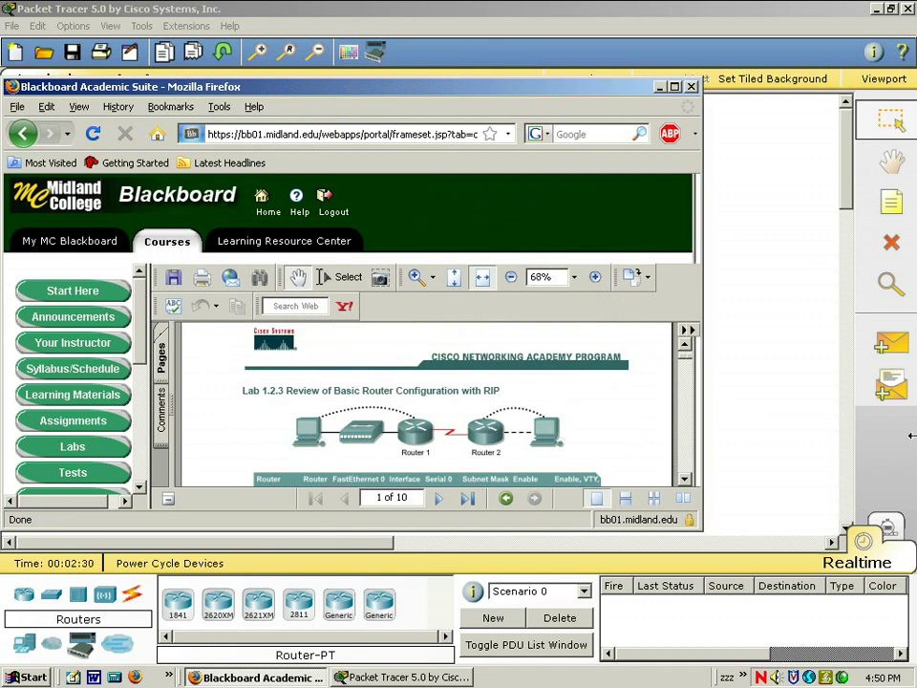
pyautogui.moveTo(695, 383); pyautogui.dragTo(916, 382)
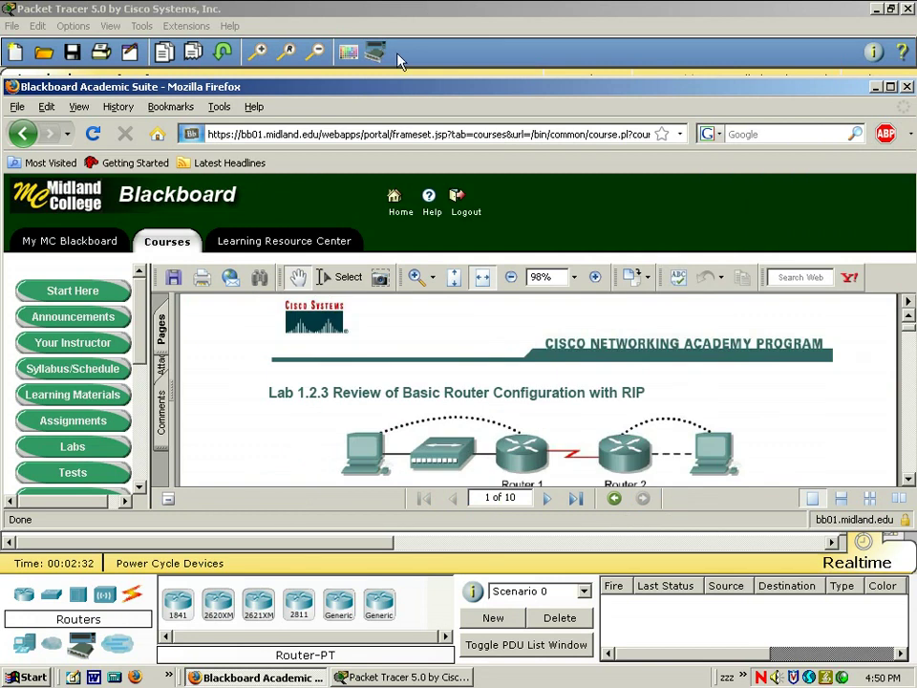
pyautogui.moveTo(416, 78); pyautogui.dragTo(468, 135)
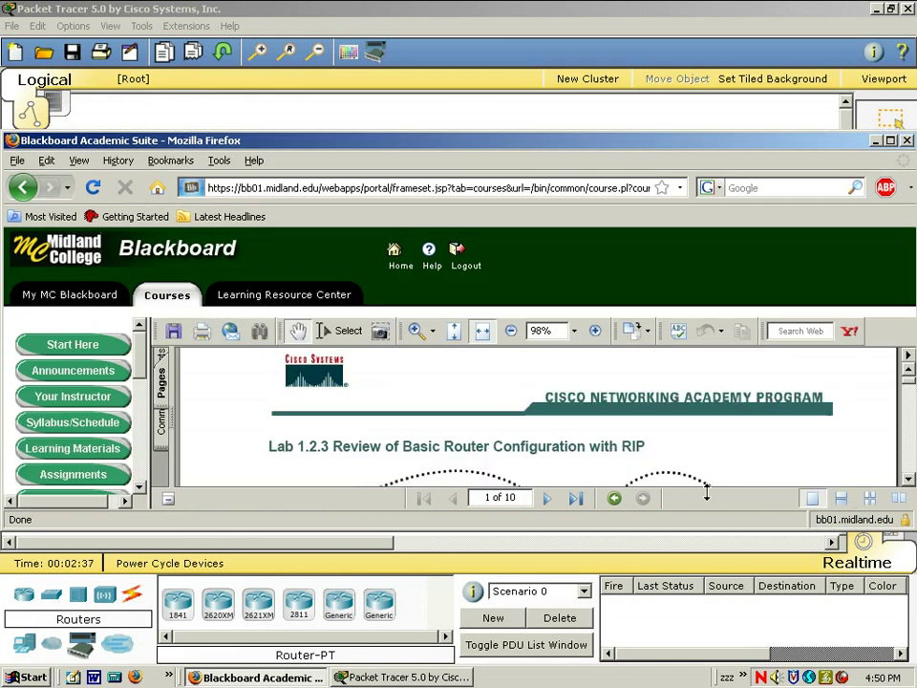
pyautogui.click(910, 478)
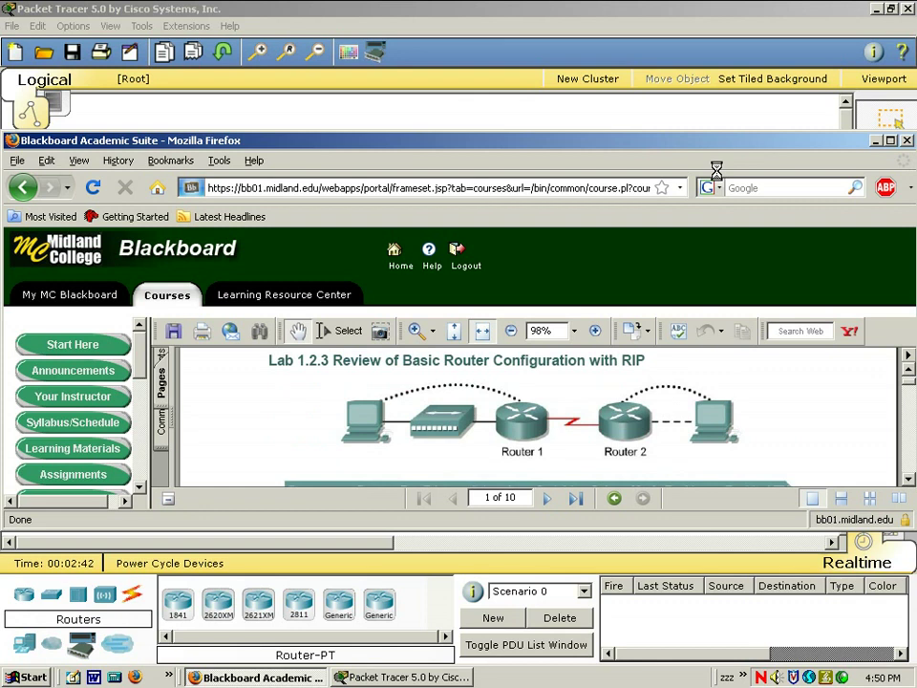
pyautogui.click(501, 8)
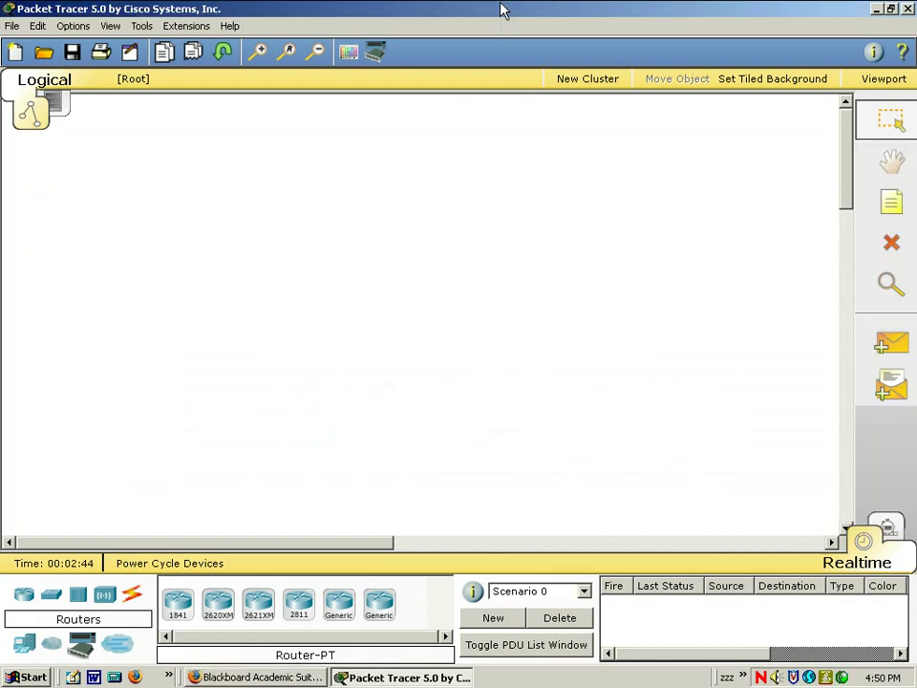
# - Restore and resize Packet Tracer lower on screen so the handout's Router 1–Router 2 diagram shows above
pyautogui.doubleClick(501, 8)
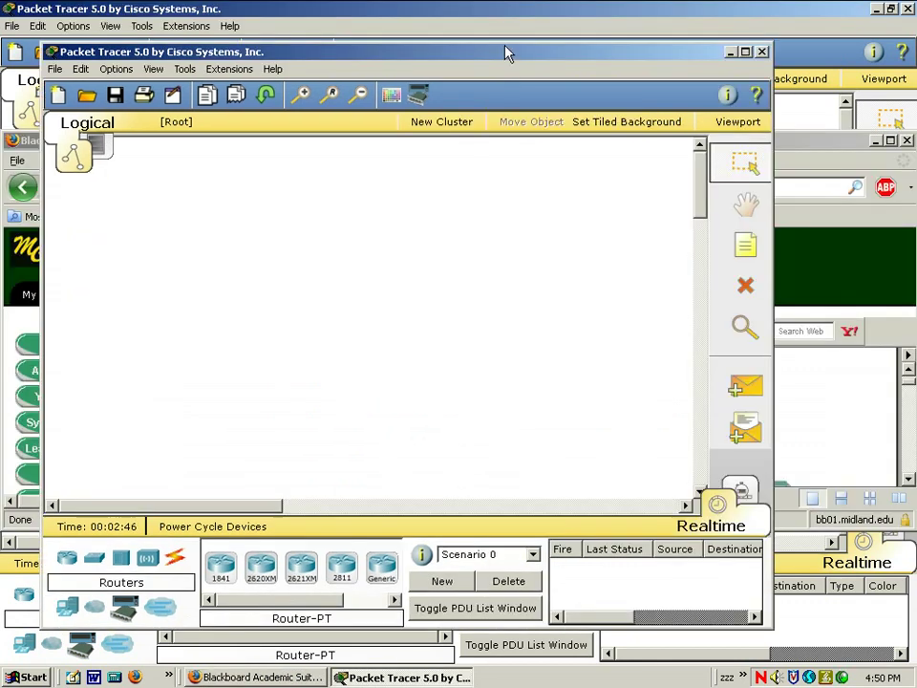
pyautogui.moveTo(507, 53); pyautogui.dragTo(507, 262)
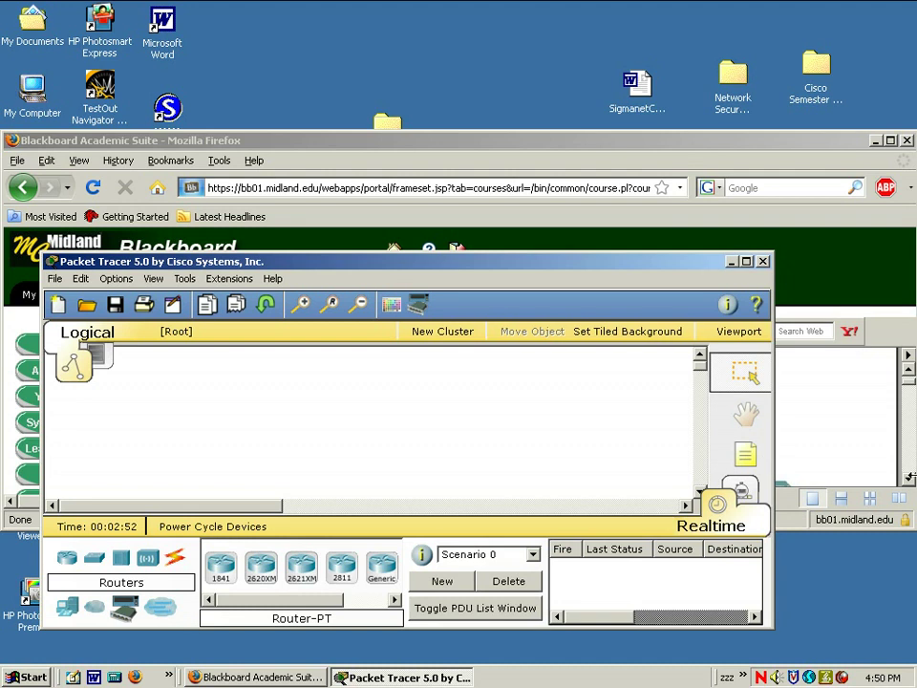
pyautogui.moveTo(773, 401); pyautogui.dragTo(915, 401)
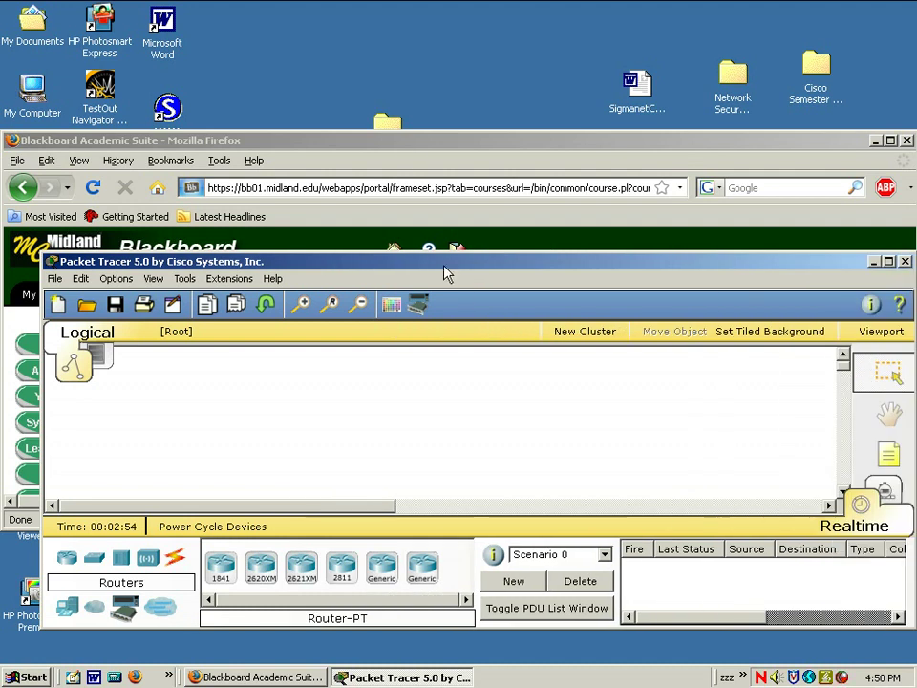
pyautogui.moveTo(403, 142); pyautogui.dragTo(336, 17)
pyautogui.click(467, 475)
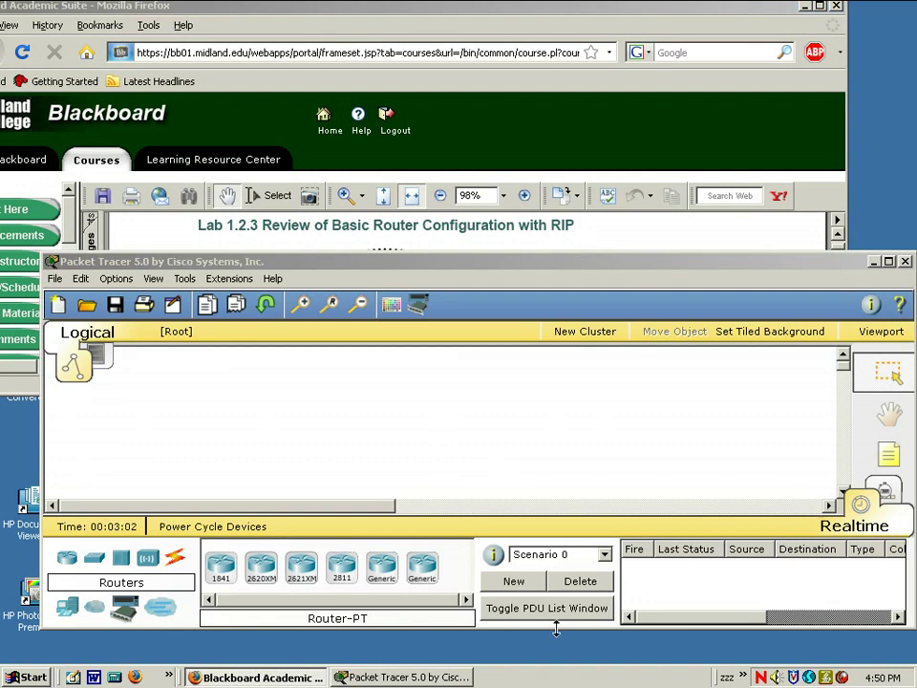
pyautogui.moveTo(557, 628); pyautogui.dragTo(551, 663)
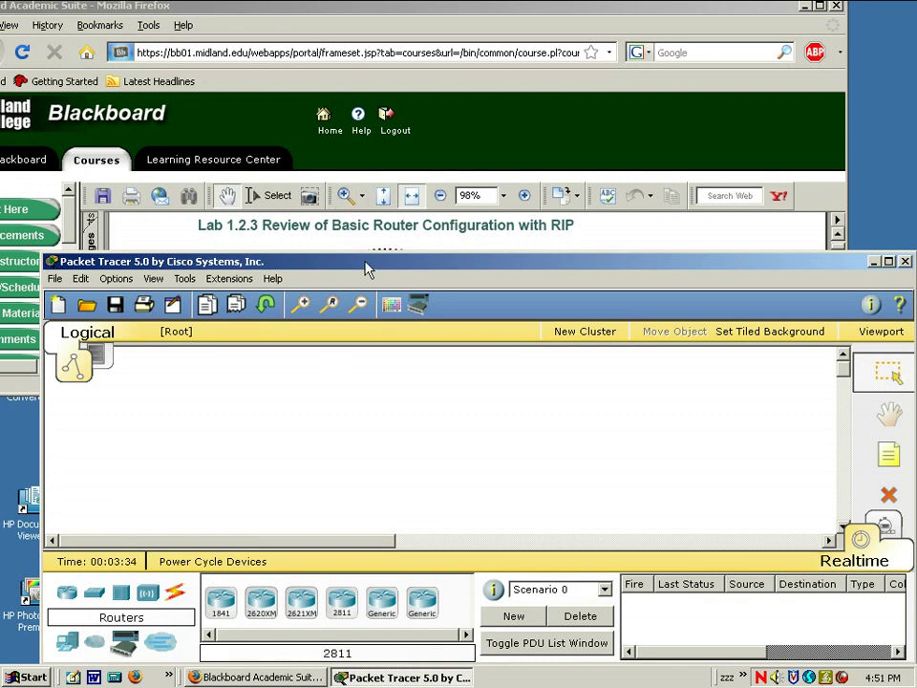
pyautogui.moveTo(368, 270); pyautogui.dragTo(333, 364)
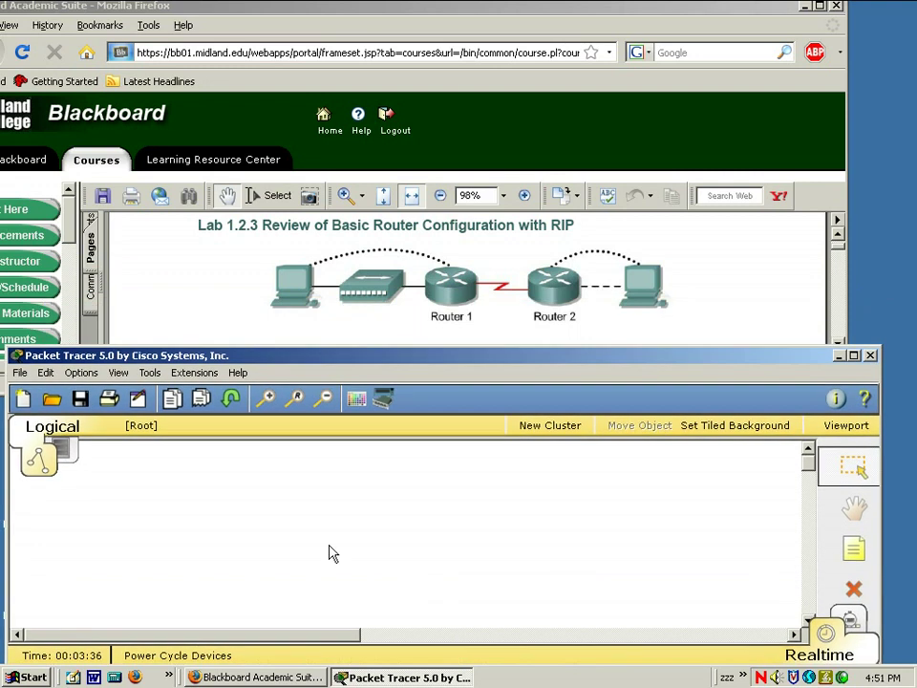
pyautogui.moveTo(342, 356); pyautogui.dragTo(336, 343)
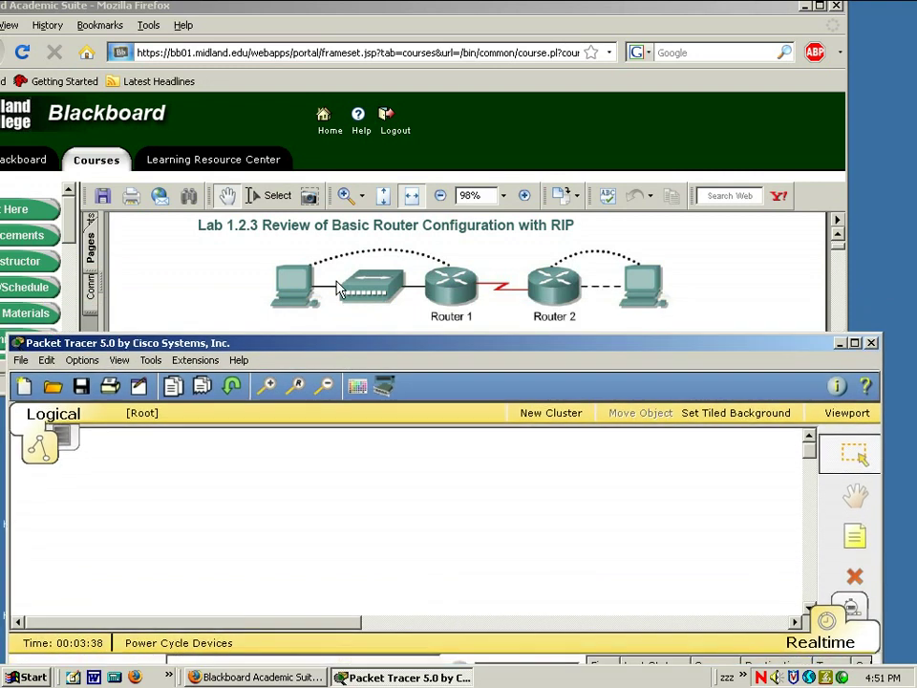
pyautogui.moveTo(336, 290); pyautogui.dragTo(340, 260)
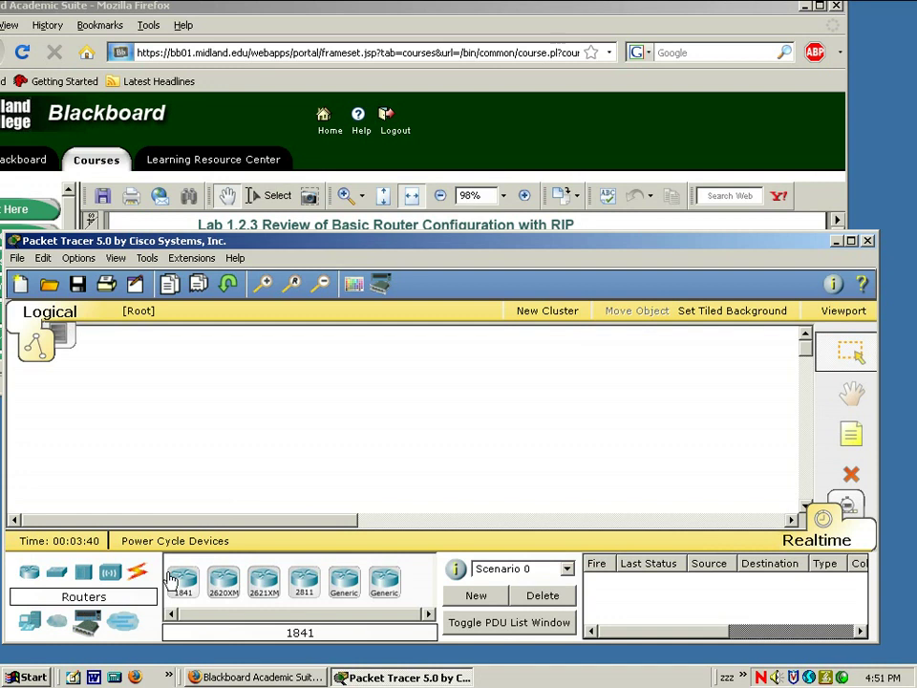
# - Drag two 1841 routers, Router0 and Router1, side by side onto the workspace
pyautogui.moveTo(170, 580); pyautogui.dragTo(246, 390)
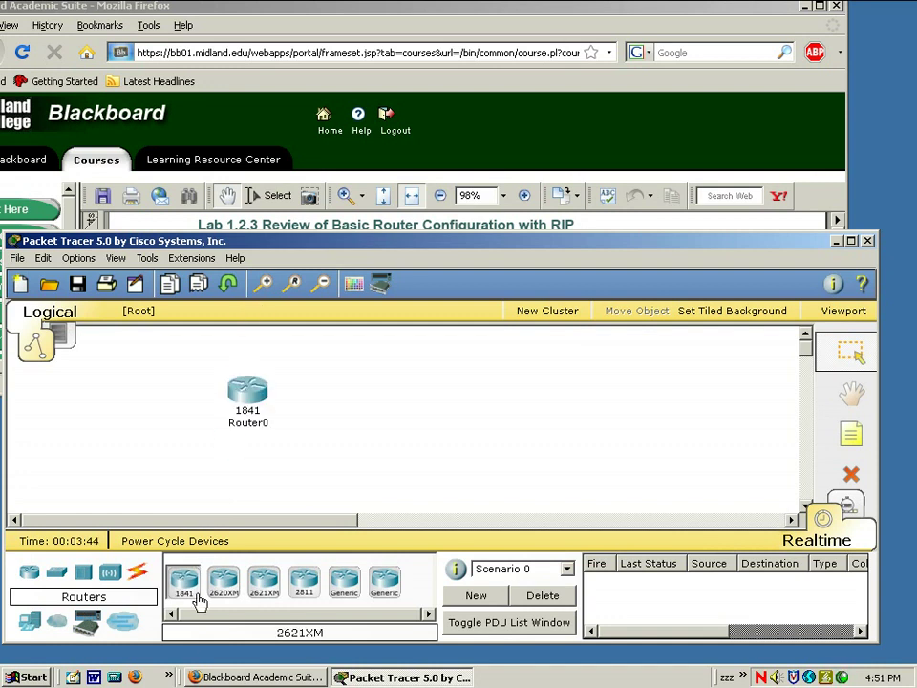
pyautogui.moveTo(183, 579); pyautogui.dragTo(468, 398)
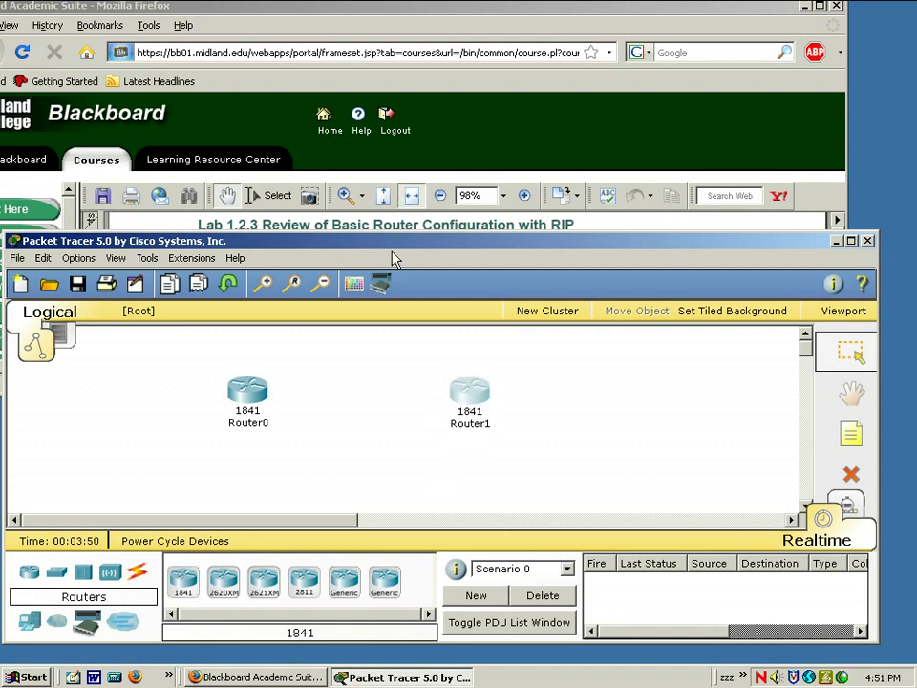
pyautogui.moveTo(392, 254); pyautogui.dragTo(405, 210)
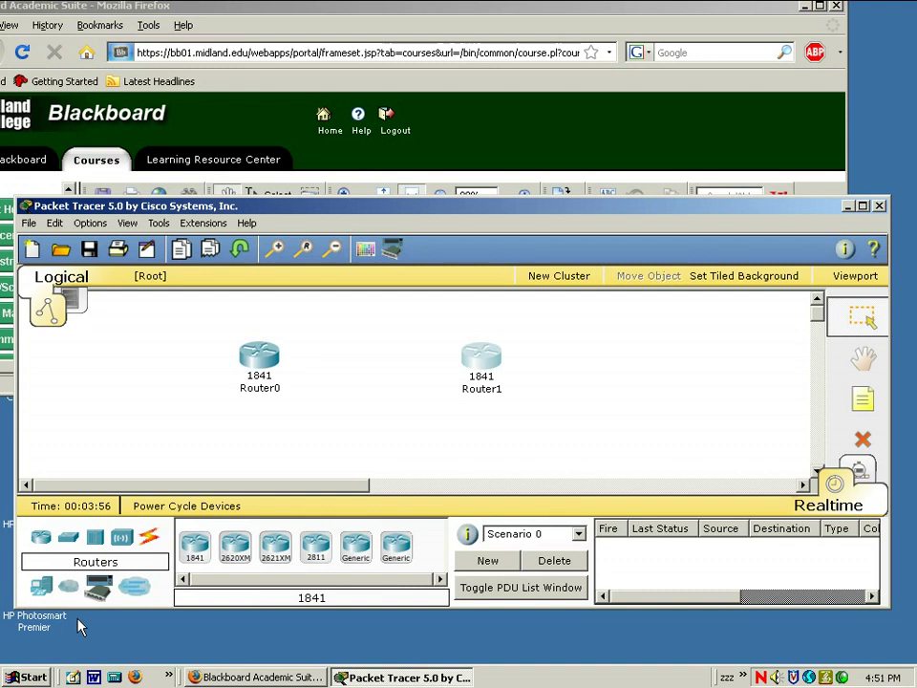
pyautogui.click(97, 538)
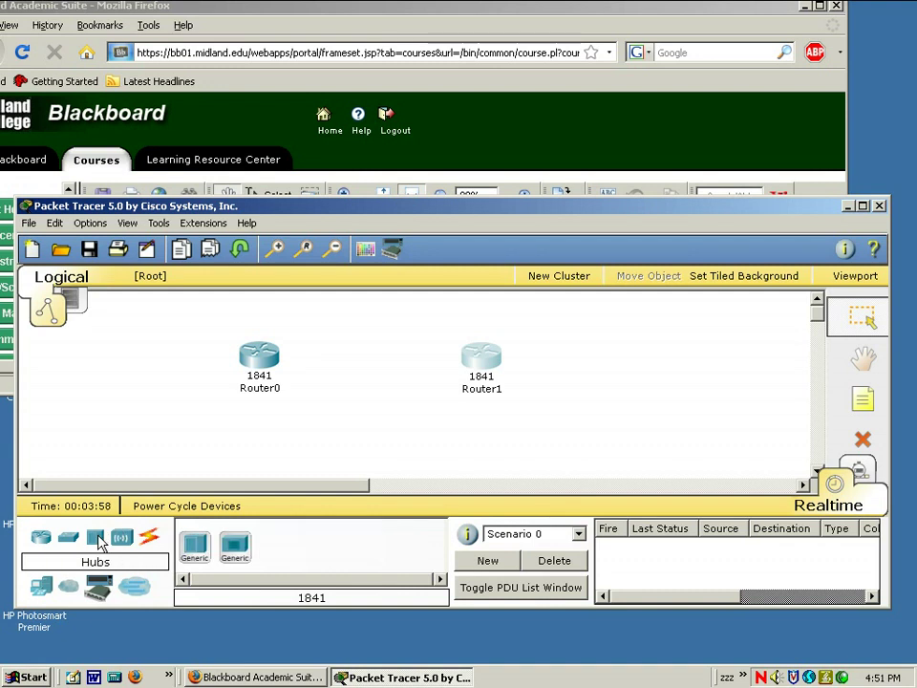
# - Place a generic hub left of Router0, PC0 below the hub, and PC1 near Router1
pyautogui.click(199, 553)
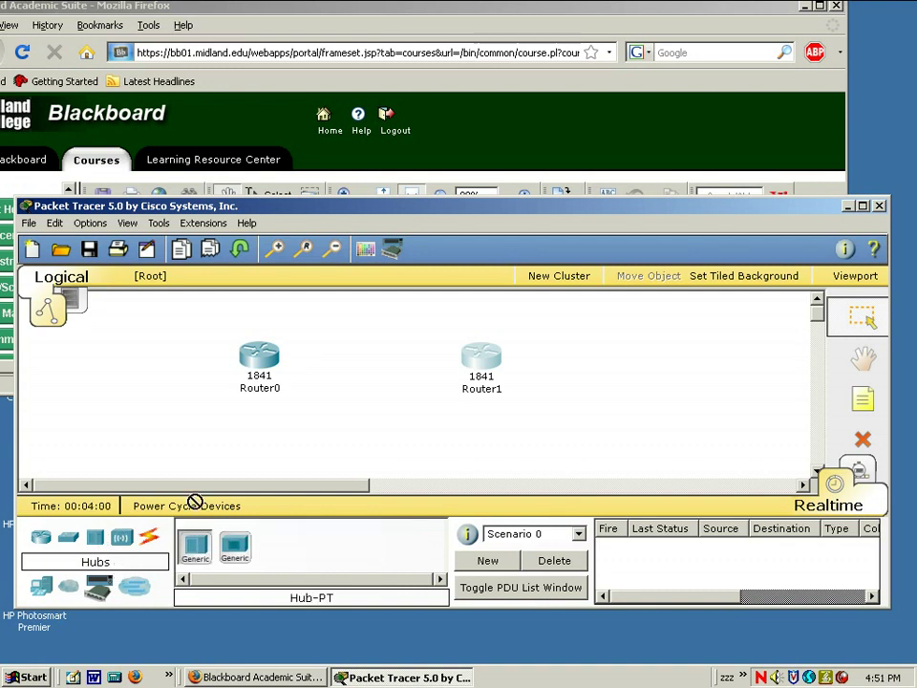
pyautogui.click(139, 382)
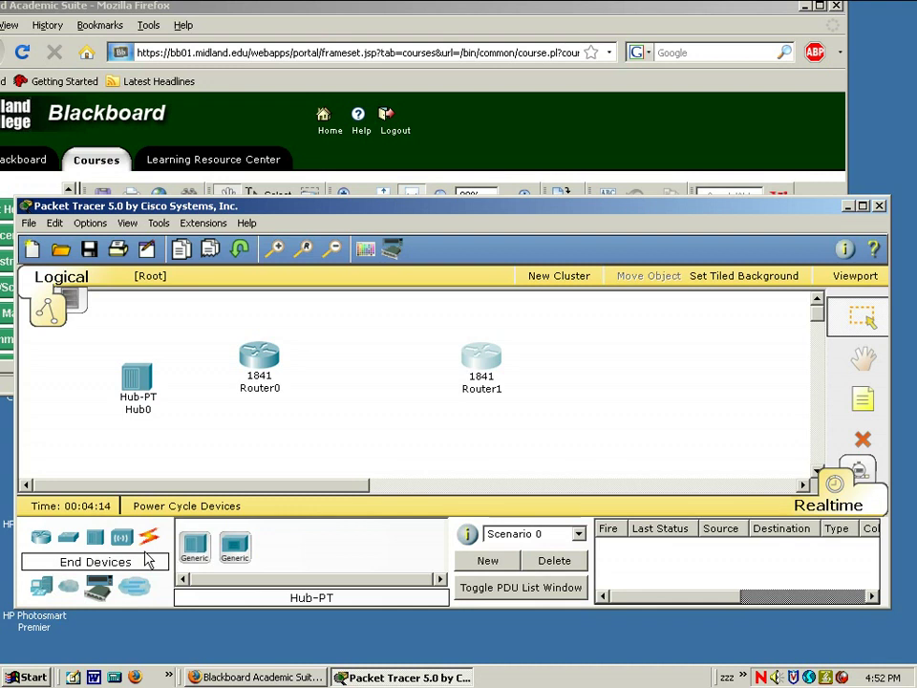
pyautogui.click(46, 591)
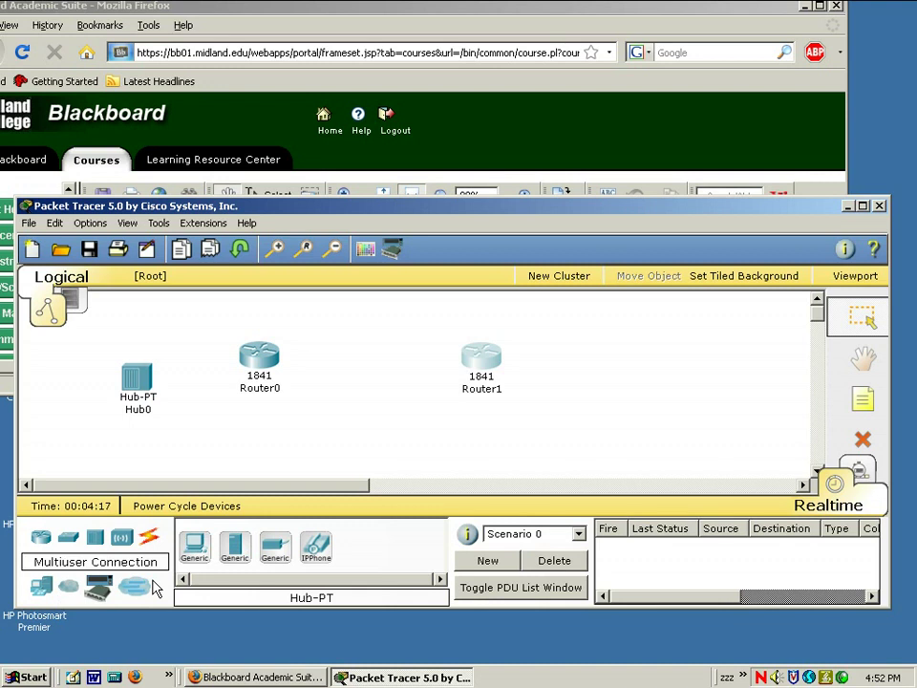
pyautogui.click(191, 547)
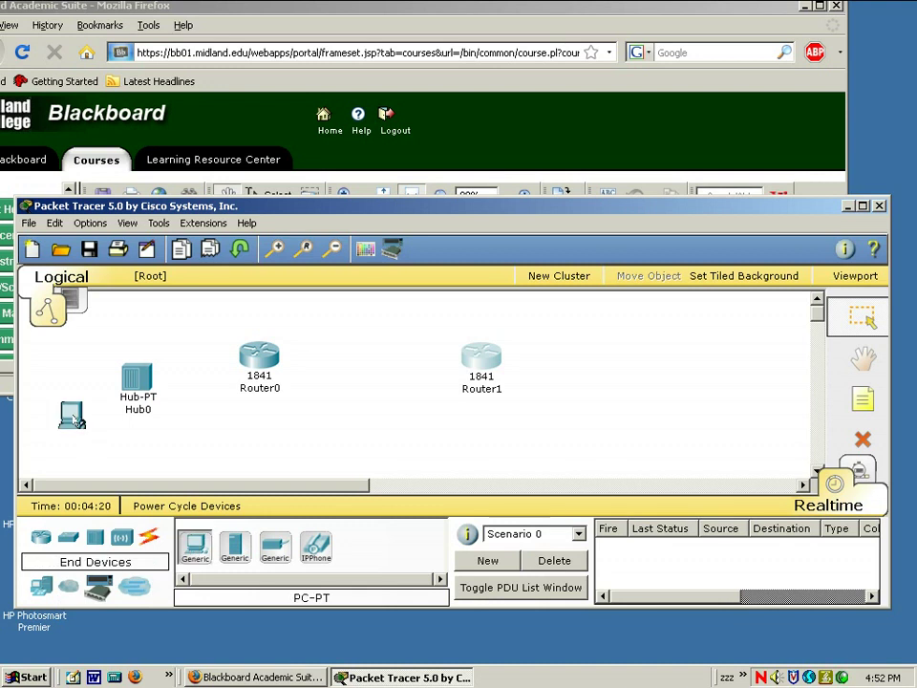
pyautogui.click(80, 425)
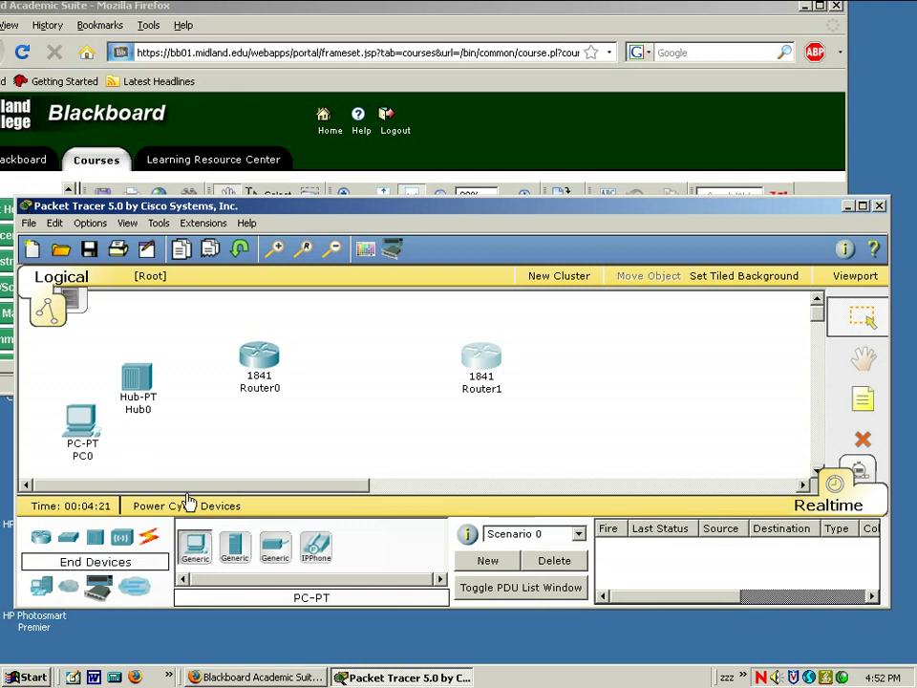
pyautogui.click(200, 553)
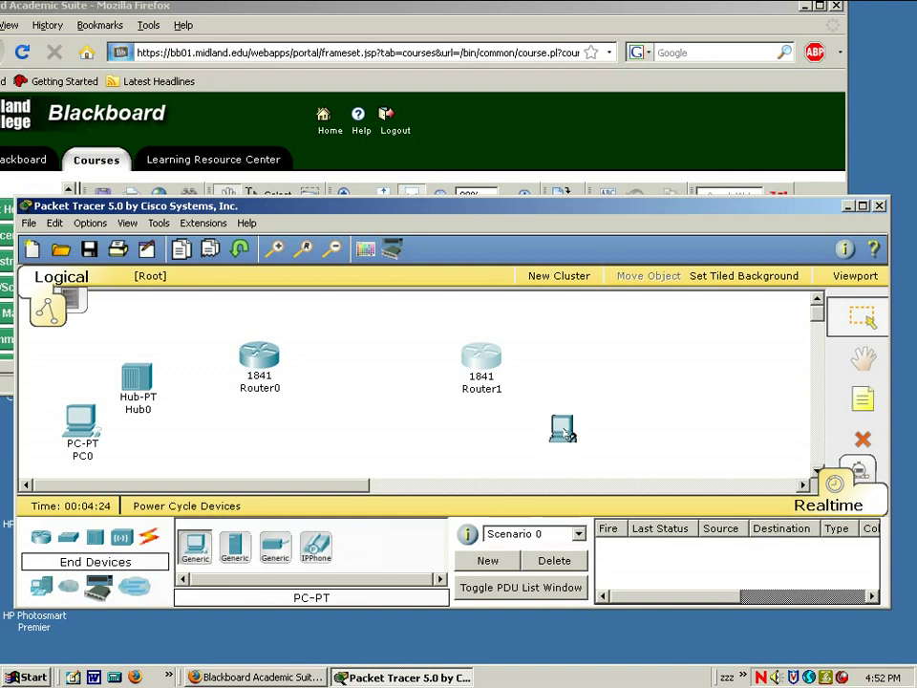
pyautogui.click(665, 394)
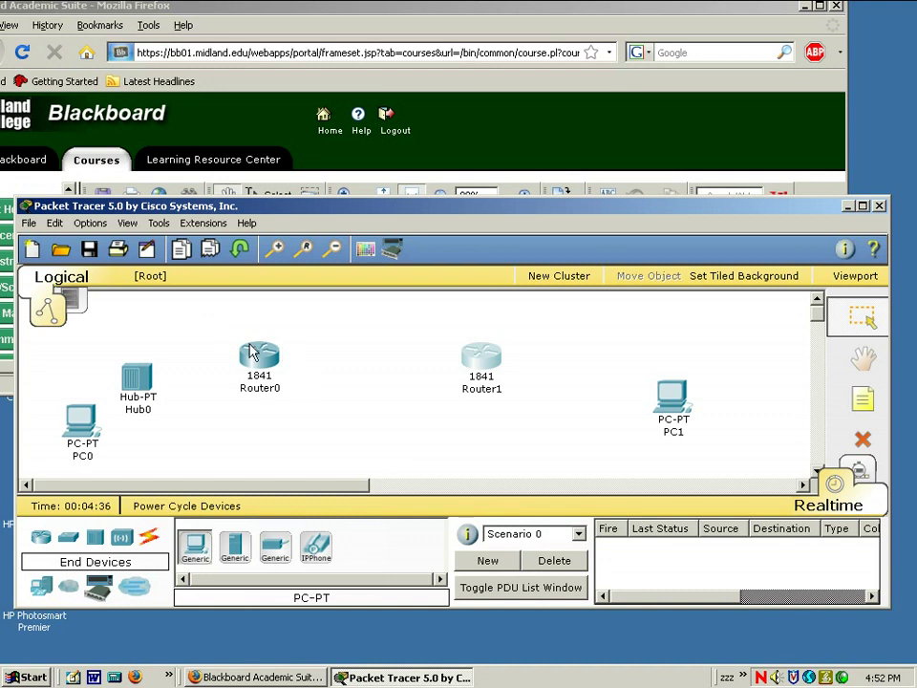
pyautogui.click(262, 372)
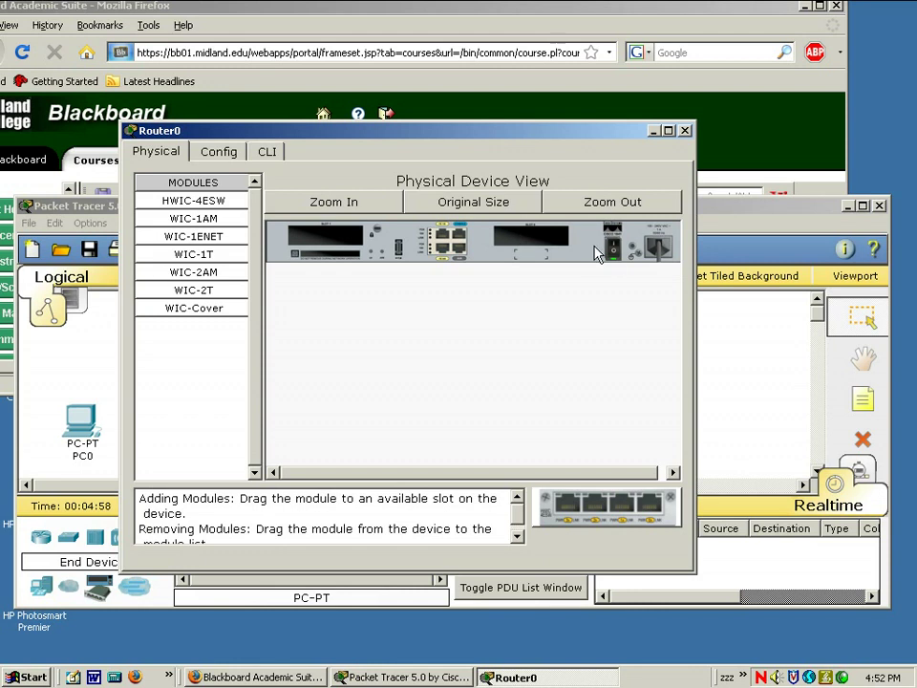
# - Power Router0 off, install WIC-2T and WIC-1ENET modules, power it back on, and close its window
pyautogui.click(616, 263)
pyautogui.click(613, 255)
pyautogui.click(613, 256)
pyautogui.click(219, 299)
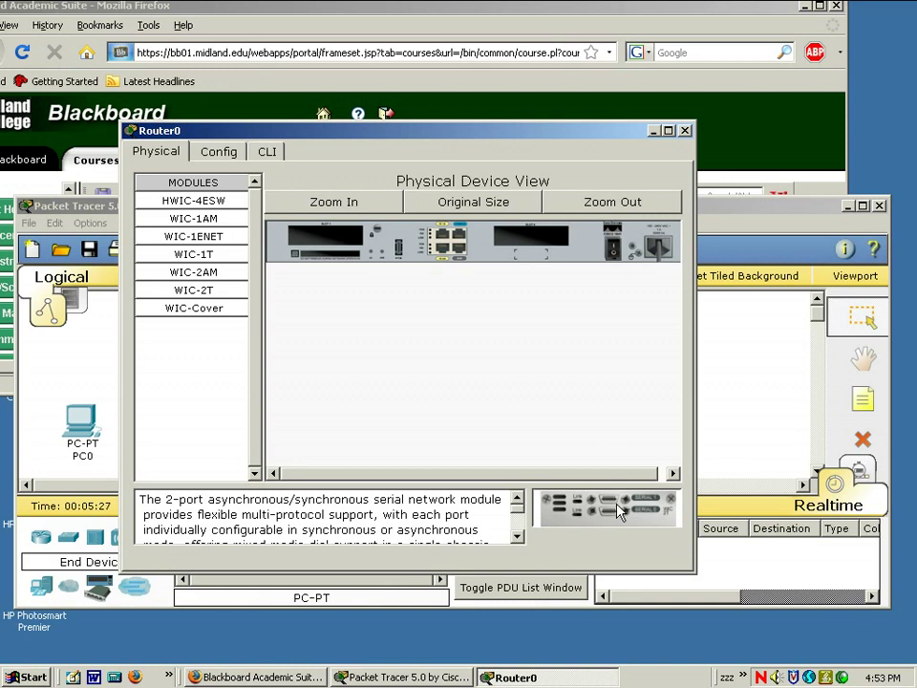
pyautogui.moveTo(617, 506); pyautogui.dragTo(502, 239)
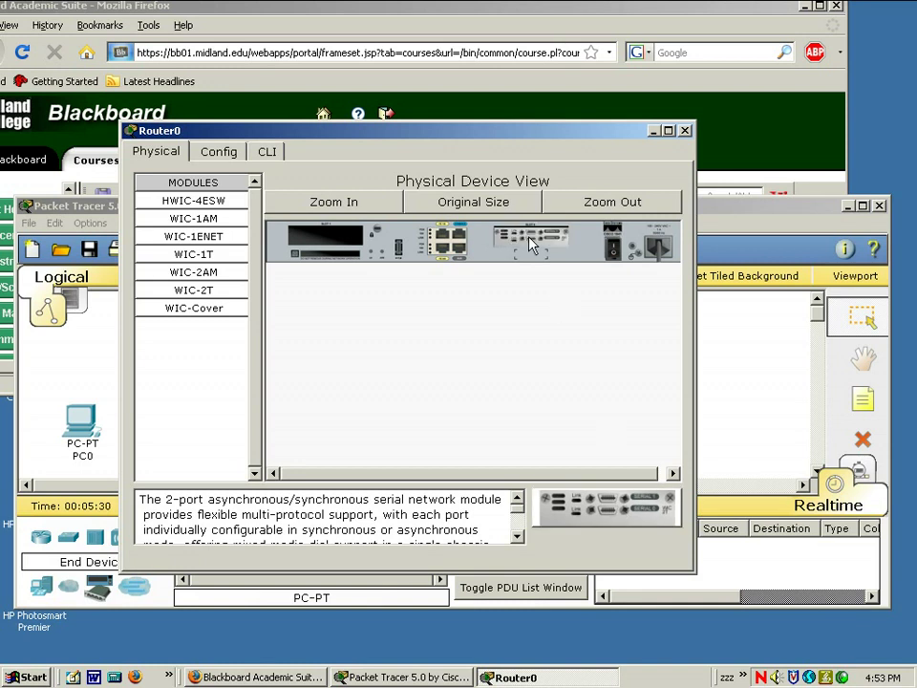
pyautogui.click(170, 241)
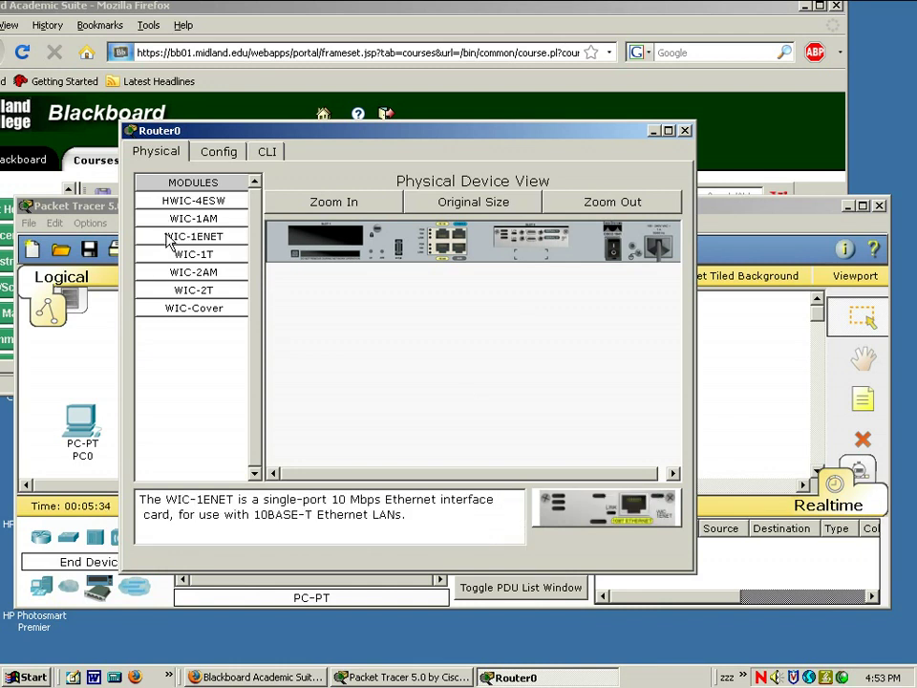
pyautogui.moveTo(605, 531); pyautogui.dragTo(278, 239)
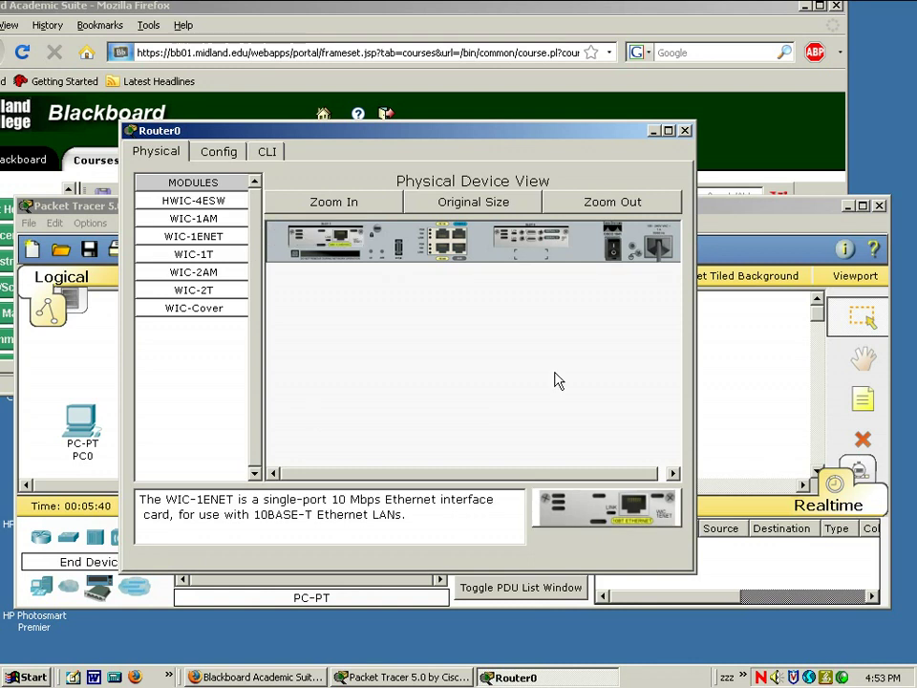
pyautogui.click(617, 254)
pyautogui.click(268, 153)
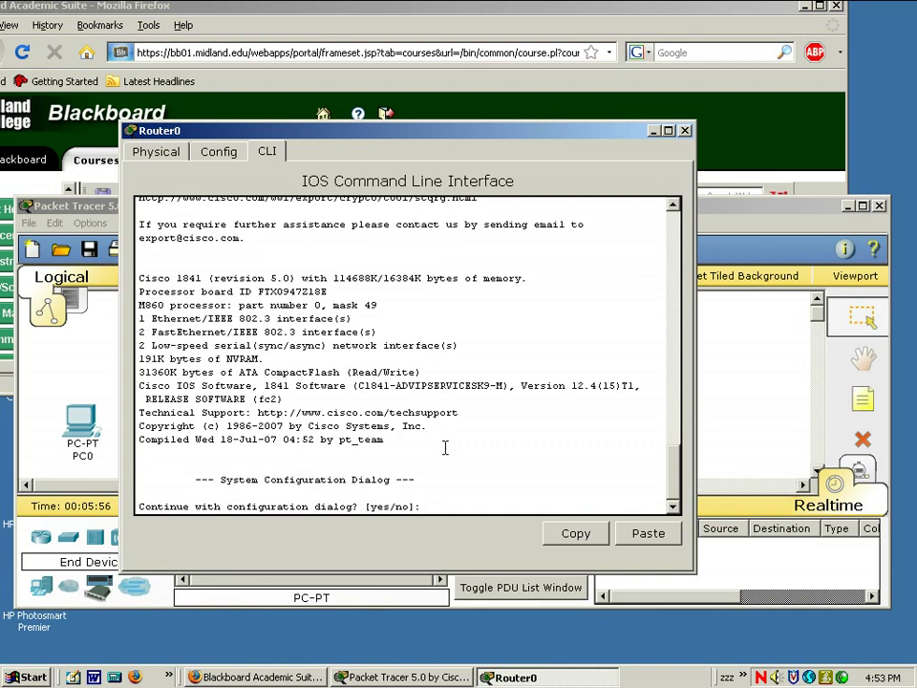
pyautogui.click(654, 130)
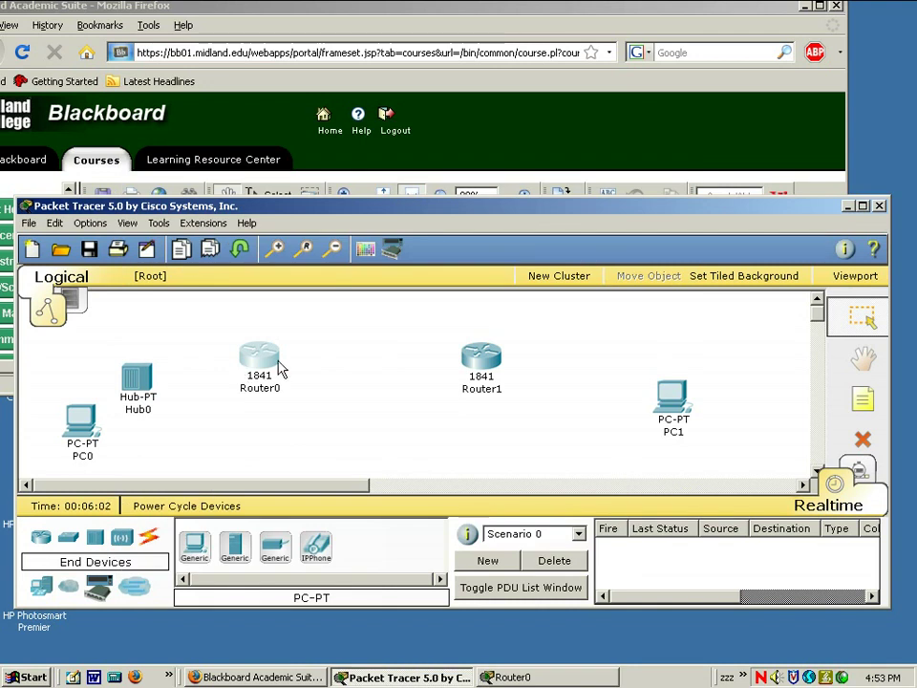
# - Switch Router1 off and install the WIC-2T serial module in its empty slot
pyautogui.click(481, 358)
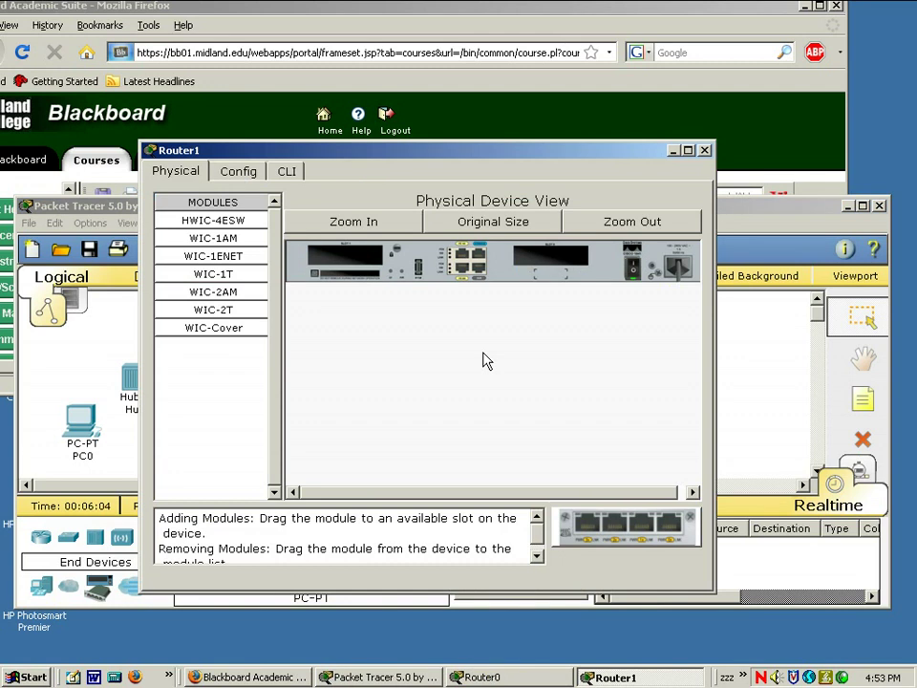
pyautogui.click(253, 314)
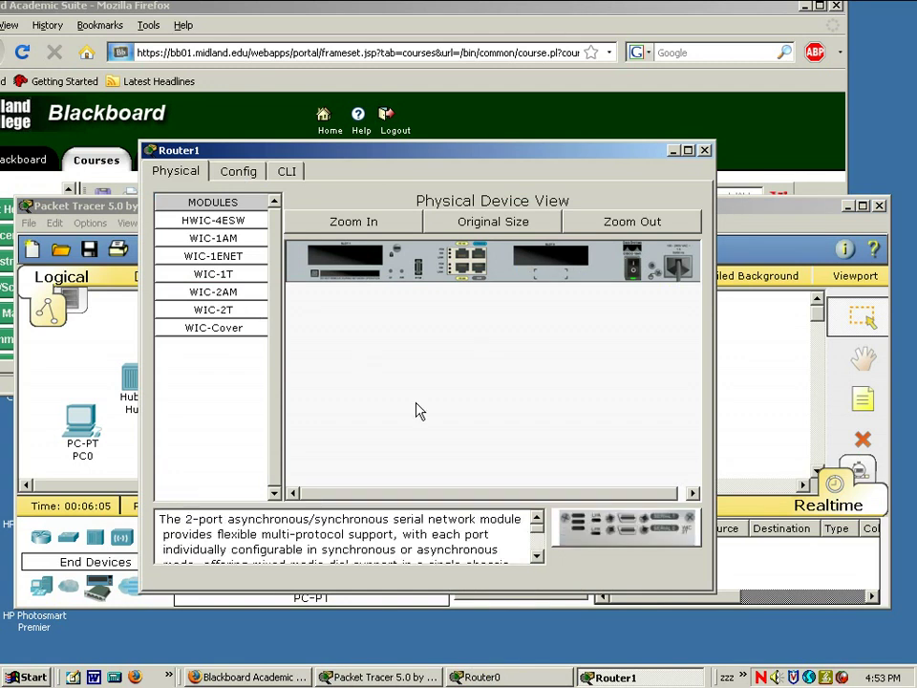
pyautogui.moveTo(644, 530); pyautogui.dragTo(532, 287)
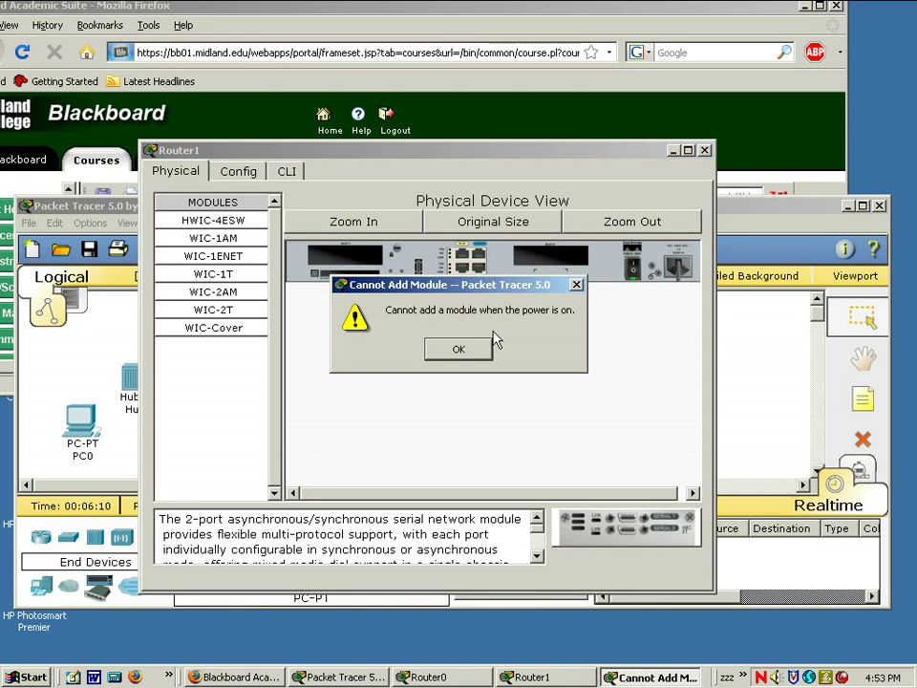
pyautogui.click(461, 351)
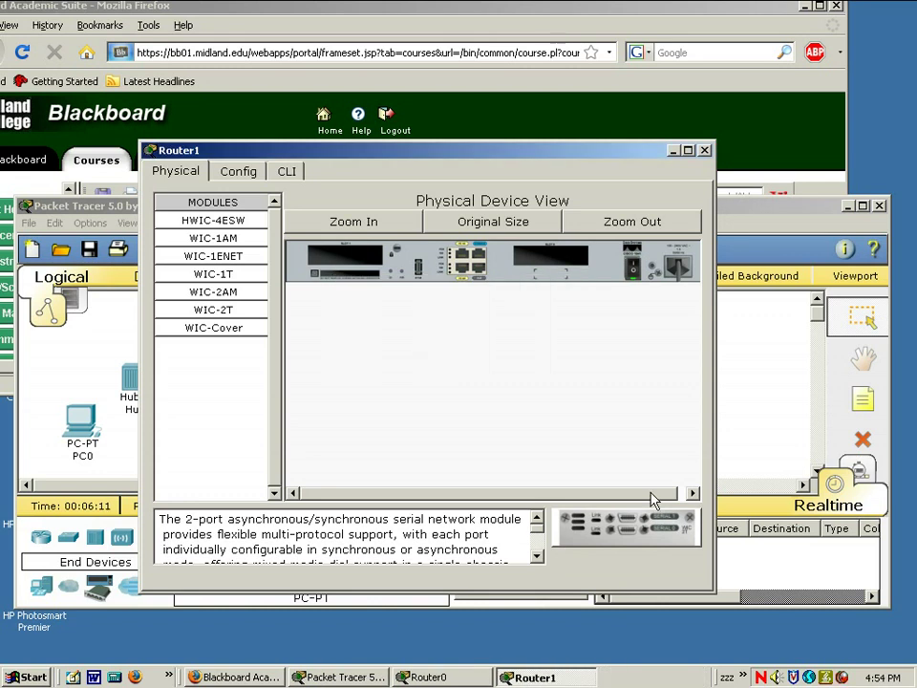
pyautogui.click(630, 267)
pyautogui.moveTo(630, 527); pyautogui.dragTo(547, 271)
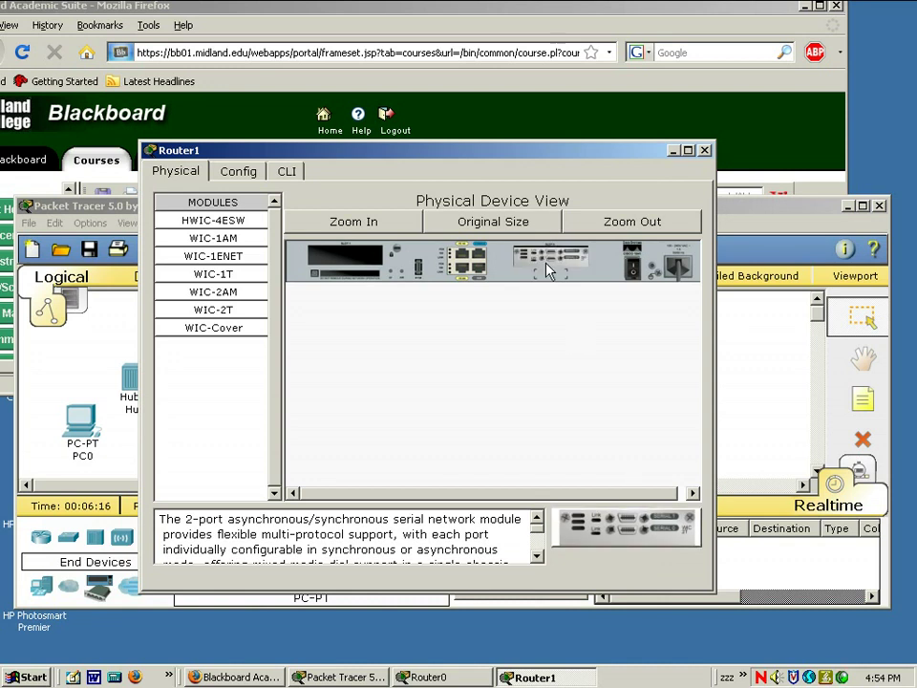
# - Add the WIC-1ENET Ethernet card to Router1's other slot, power it on, and close the window
pyautogui.click(186, 256)
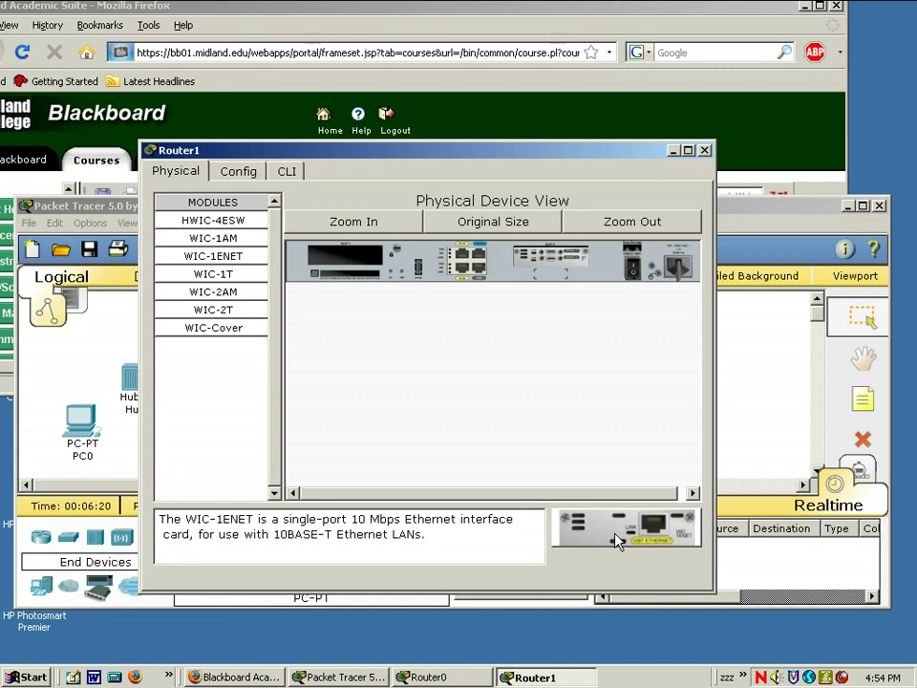
pyautogui.moveTo(621, 537); pyautogui.dragTo(352, 258)
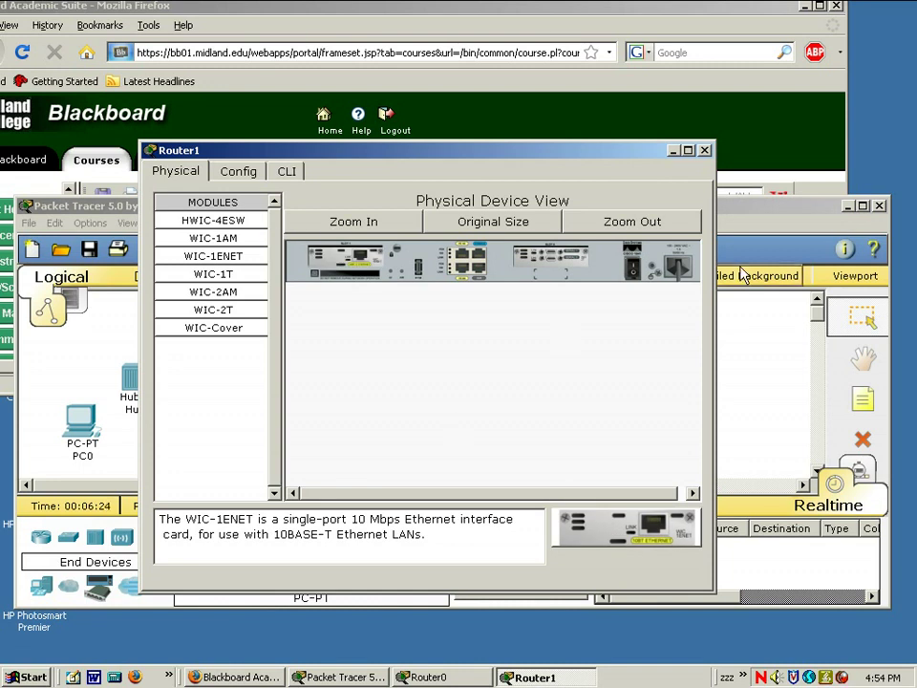
pyautogui.click(630, 267)
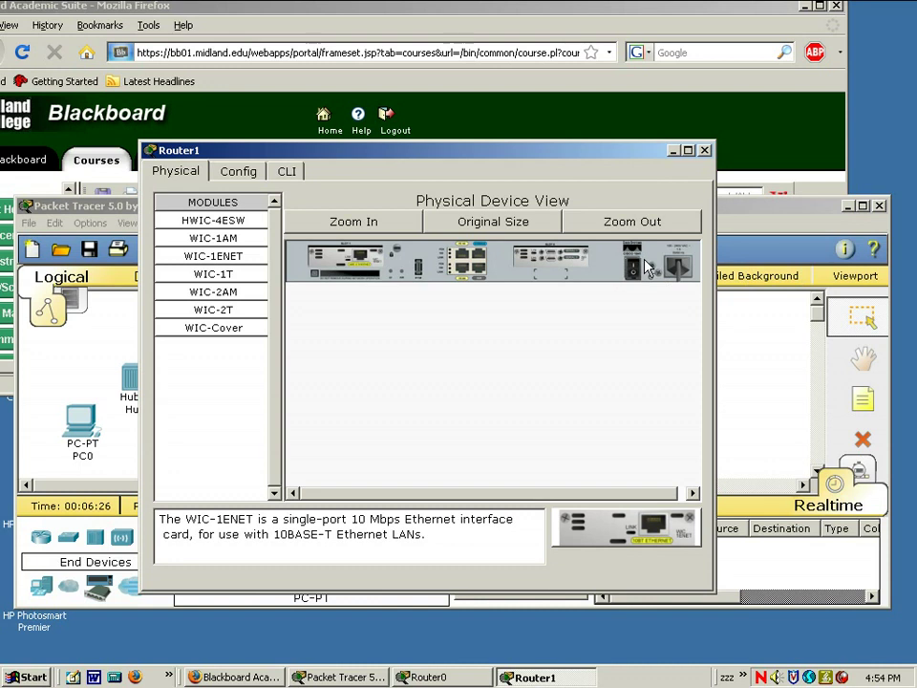
pyautogui.click(704, 150)
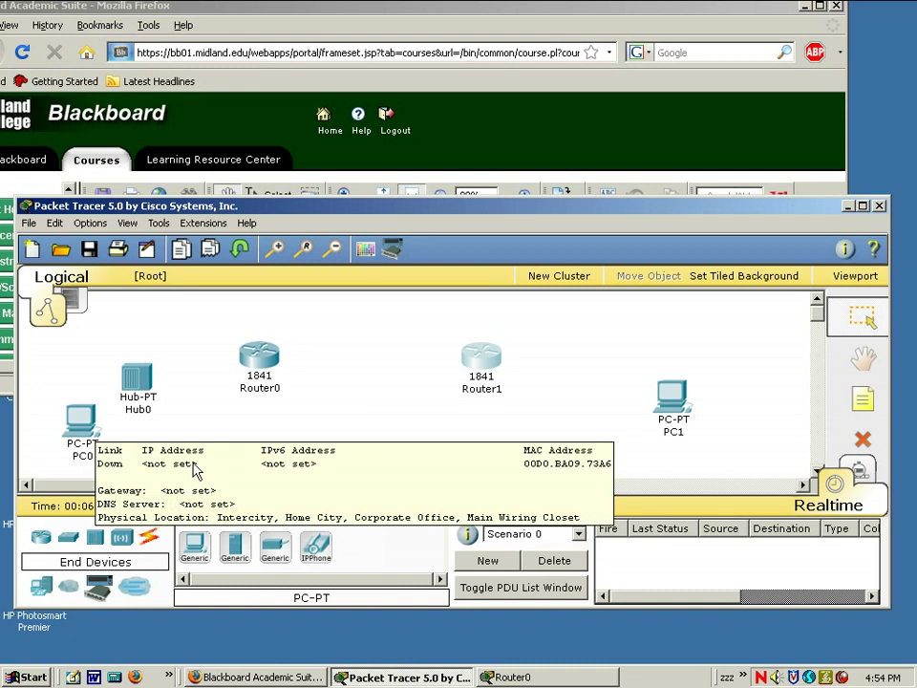
# - Run a console cable from PC0's RS 232 port to Router0's Console port
pyautogui.click(149, 540)
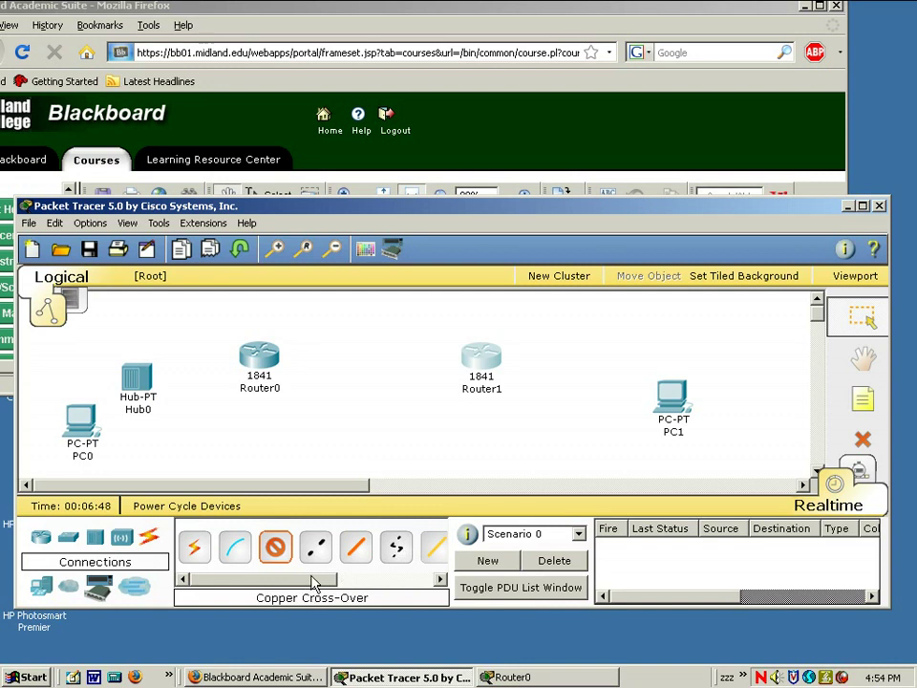
pyautogui.moveTo(313, 581); pyautogui.dragTo(244, 594)
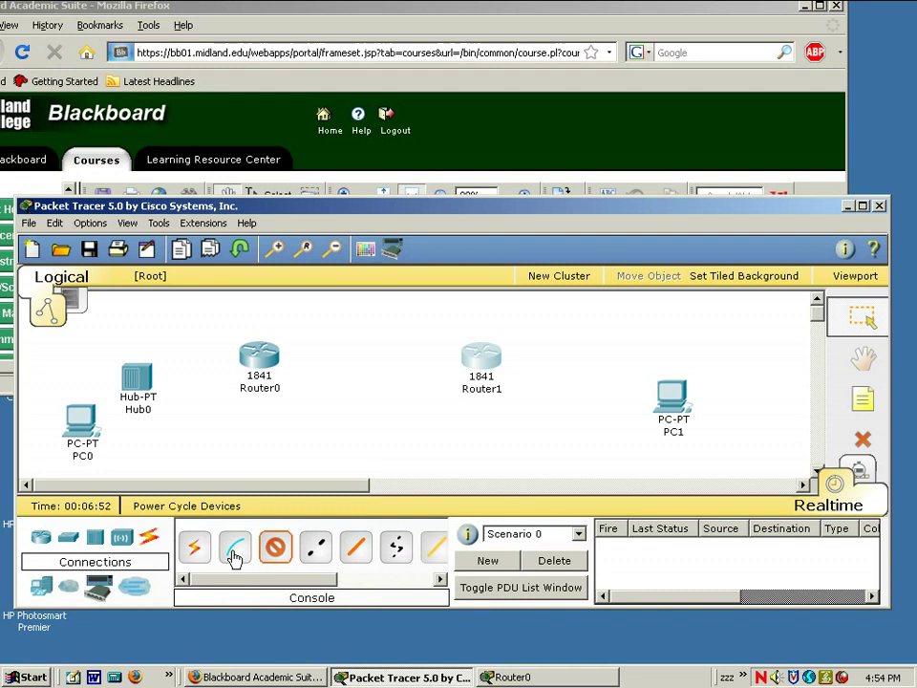
pyautogui.click(234, 553)
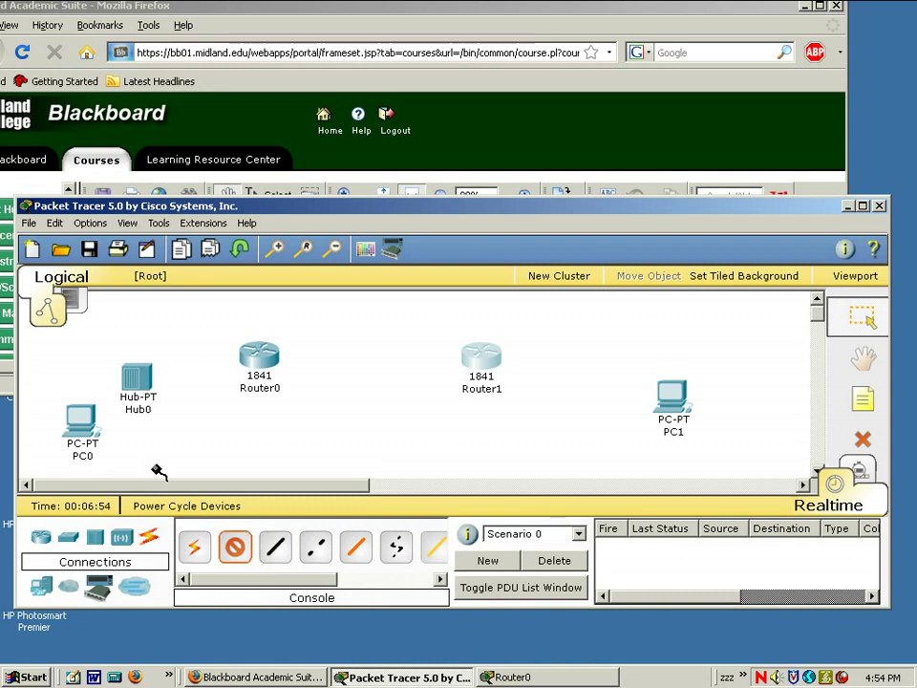
pyautogui.click(69, 411)
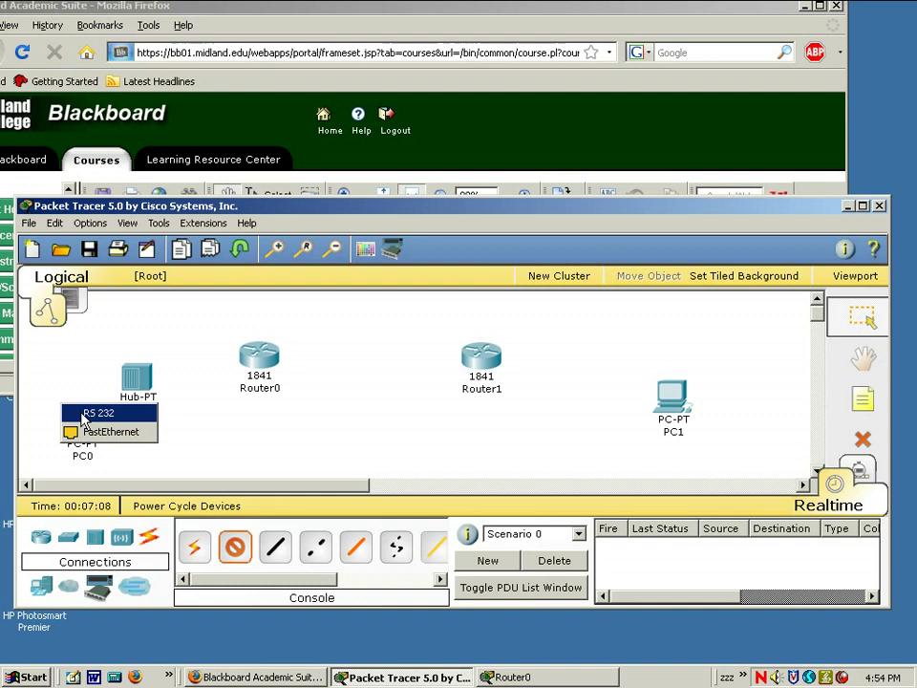
pyautogui.click(95, 413)
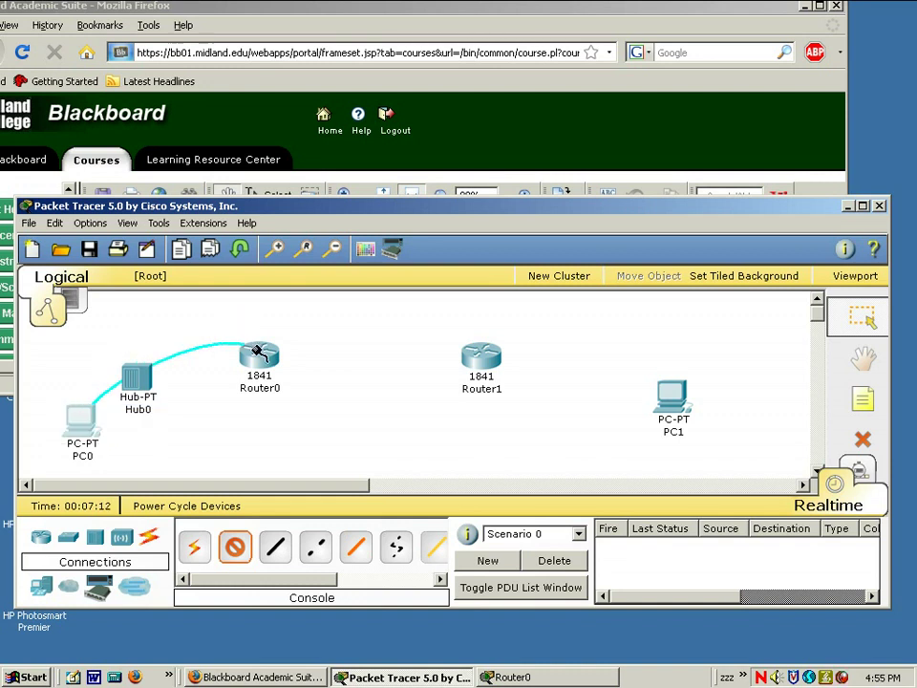
pyautogui.click(256, 353)
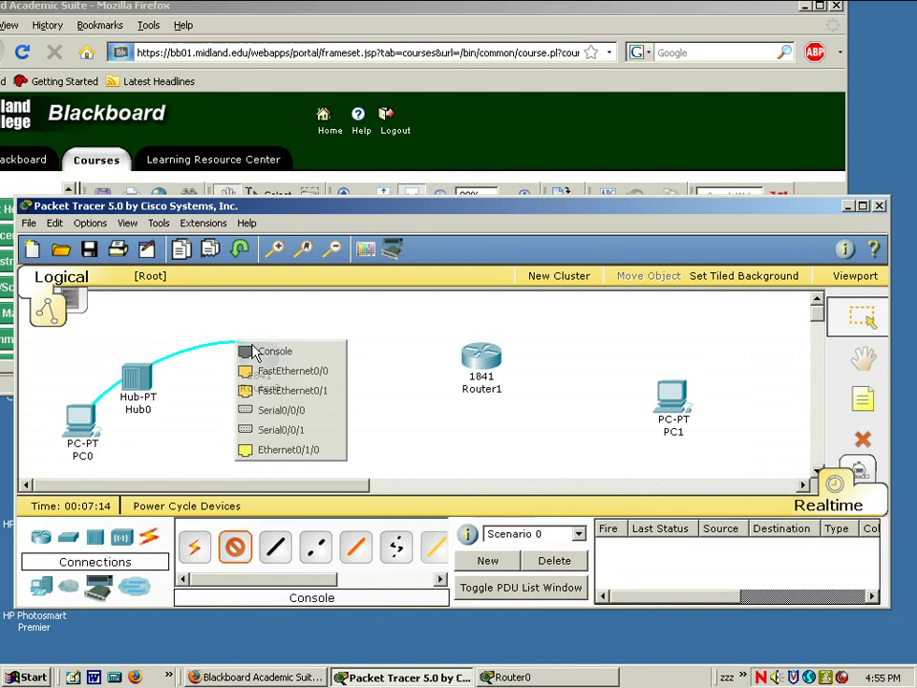
pyautogui.click(258, 351)
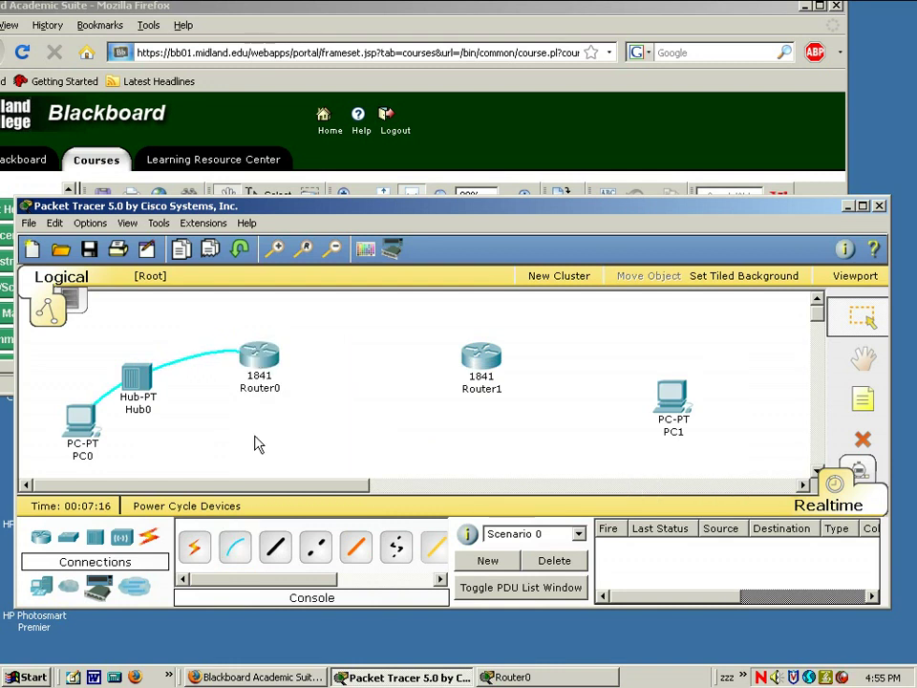
# - Run a console cable from PC1's RS 232 port to Router1's Console port
pyautogui.click(243, 555)
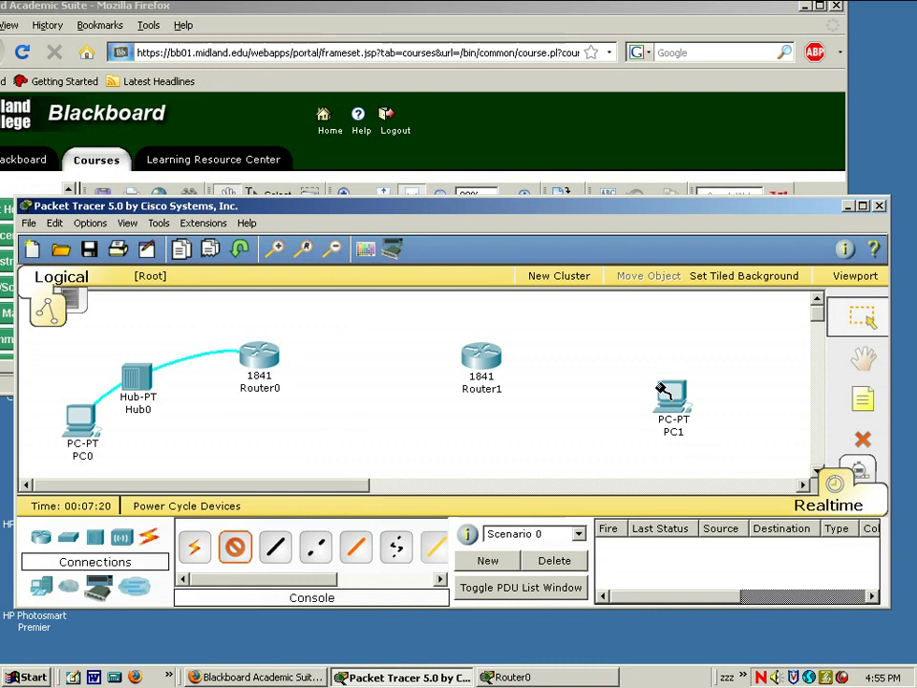
pyautogui.click(659, 386)
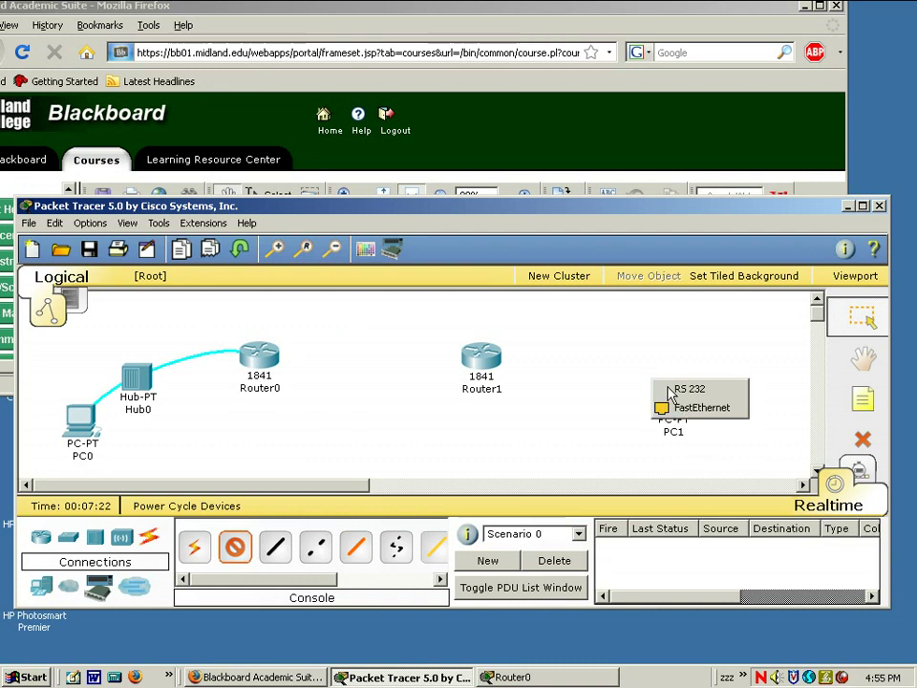
pyautogui.click(677, 388)
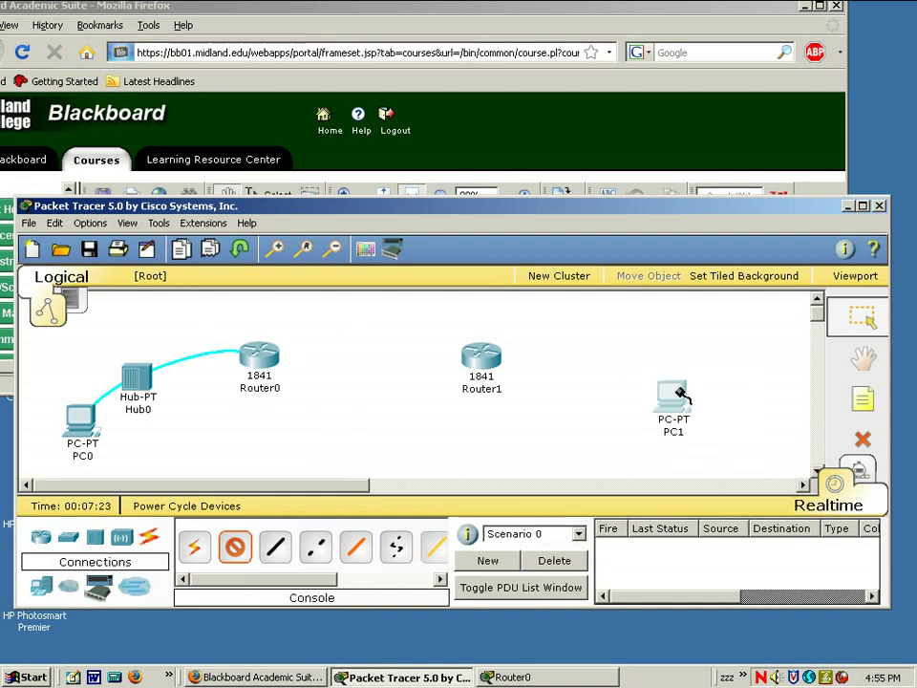
pyautogui.click(468, 349)
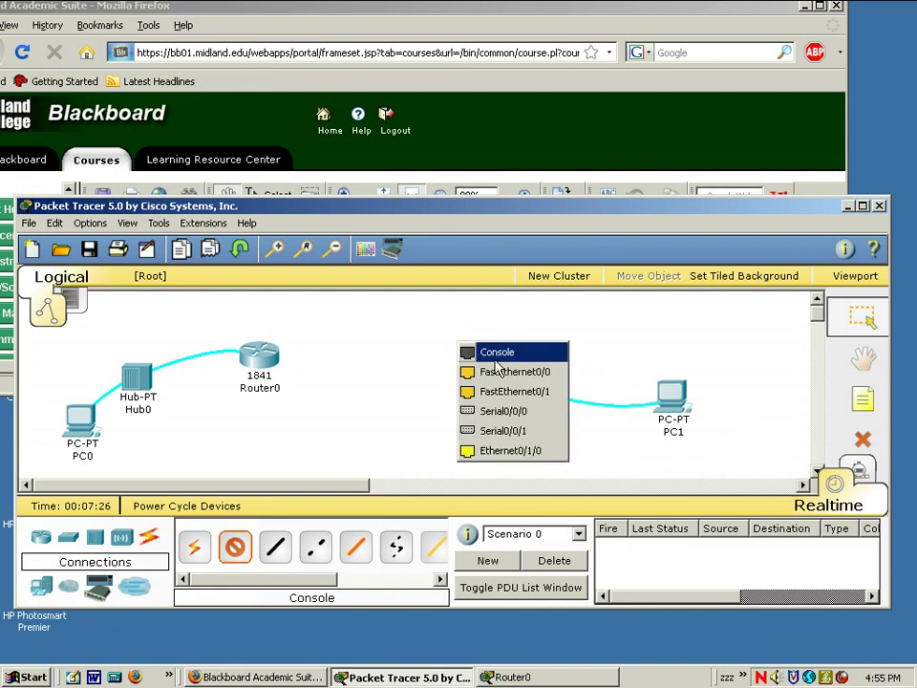
pyautogui.click(489, 353)
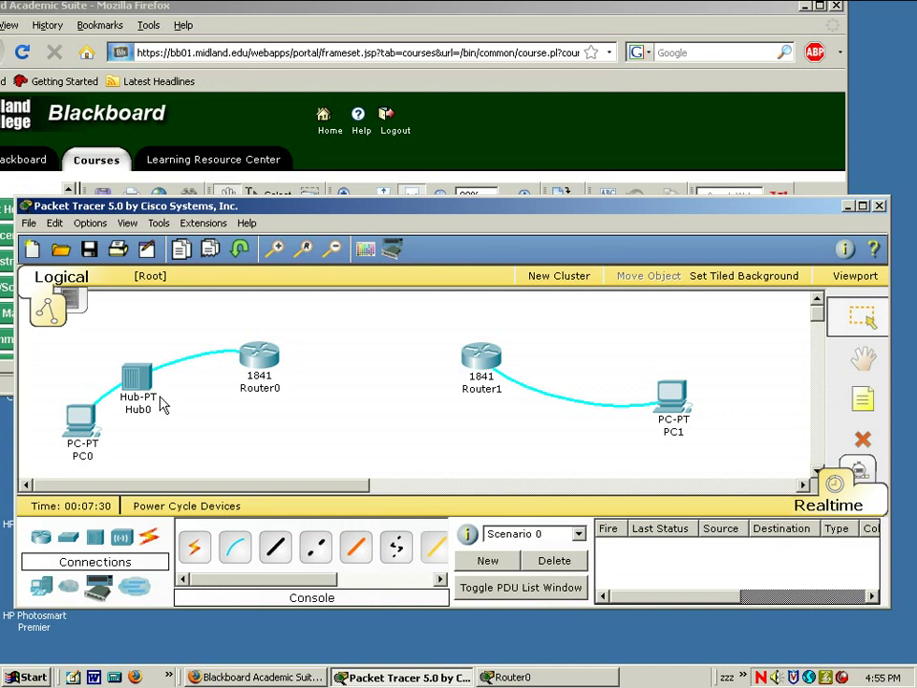
# - Connect PC0's FastEthernet port to Hub0 Port 0 with a copper straight-through cable
pyautogui.click(272, 546)
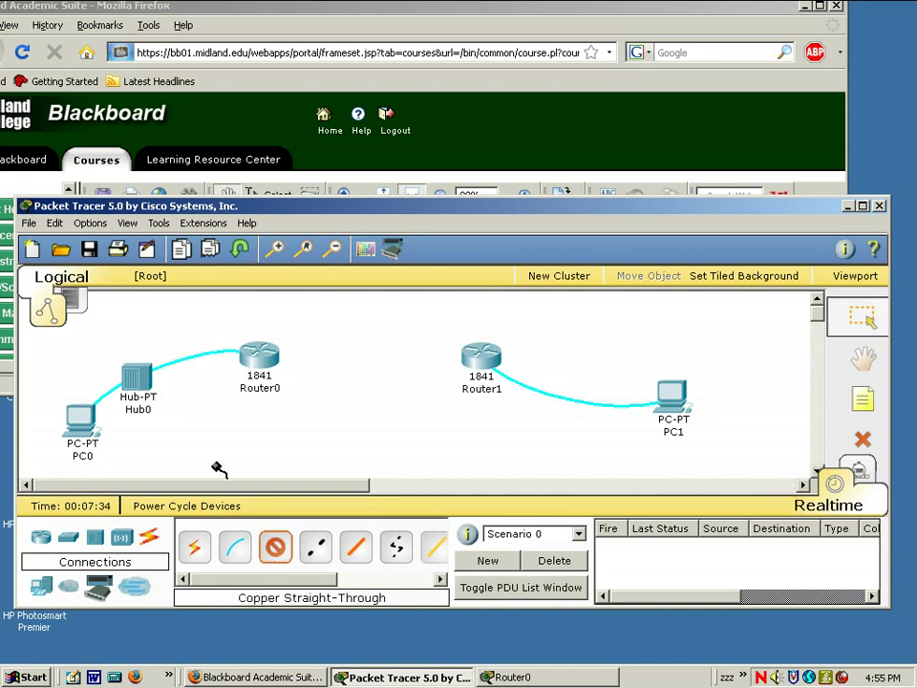
pyautogui.click(83, 418)
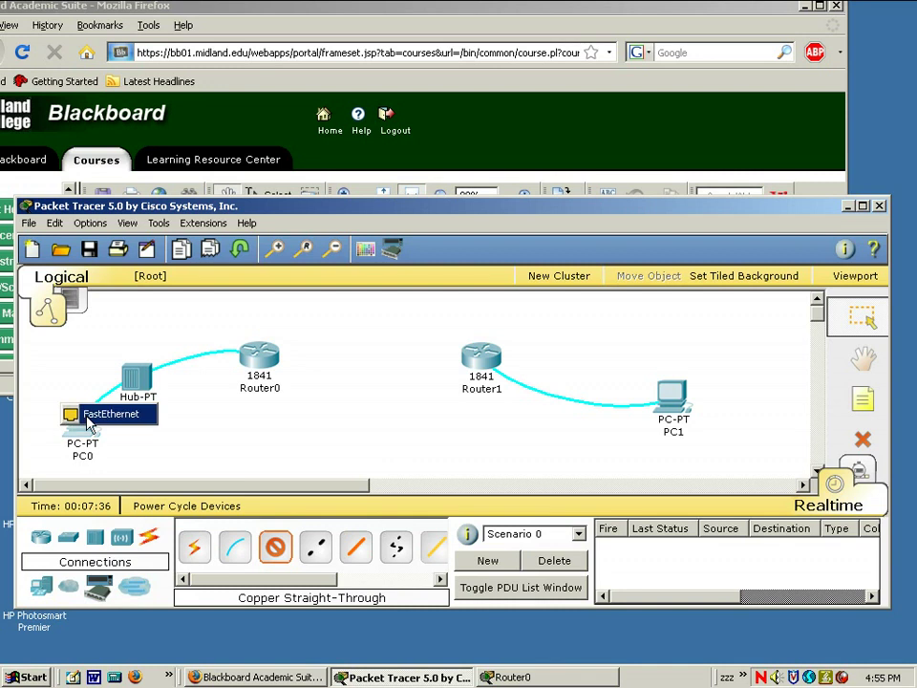
pyautogui.click(86, 415)
pyautogui.click(142, 380)
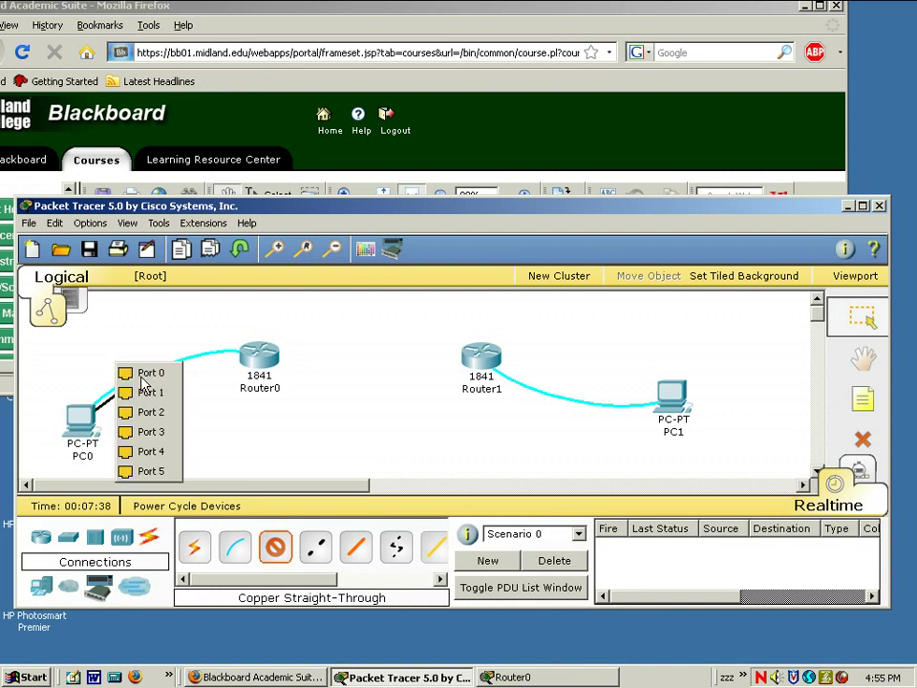
pyautogui.click(143, 374)
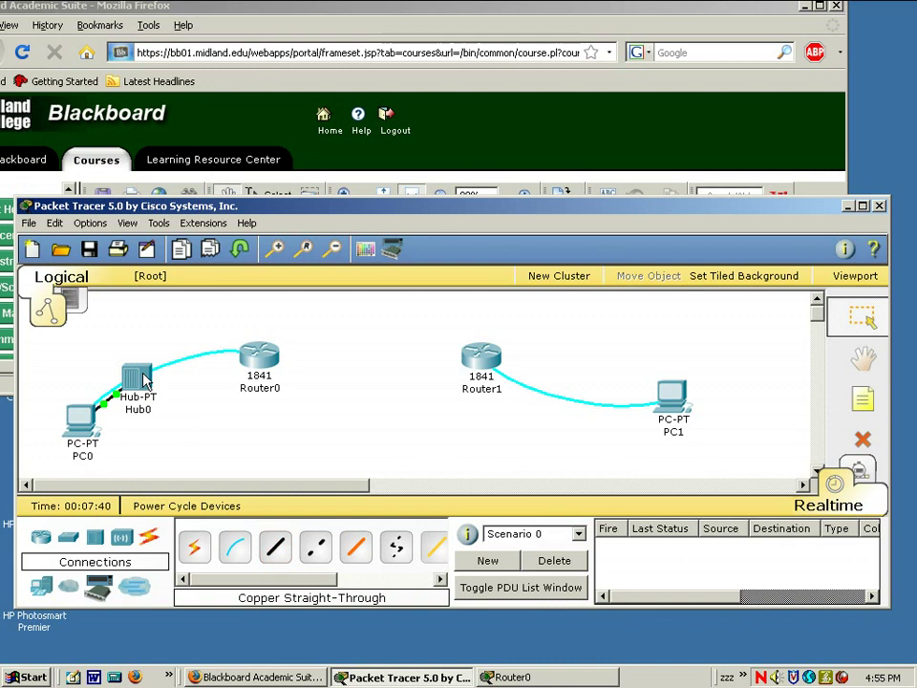
# - Run a copper straight-through cable from Hub0 Port 1 to Router0 FastEthernet0/0
pyautogui.click(277, 548)
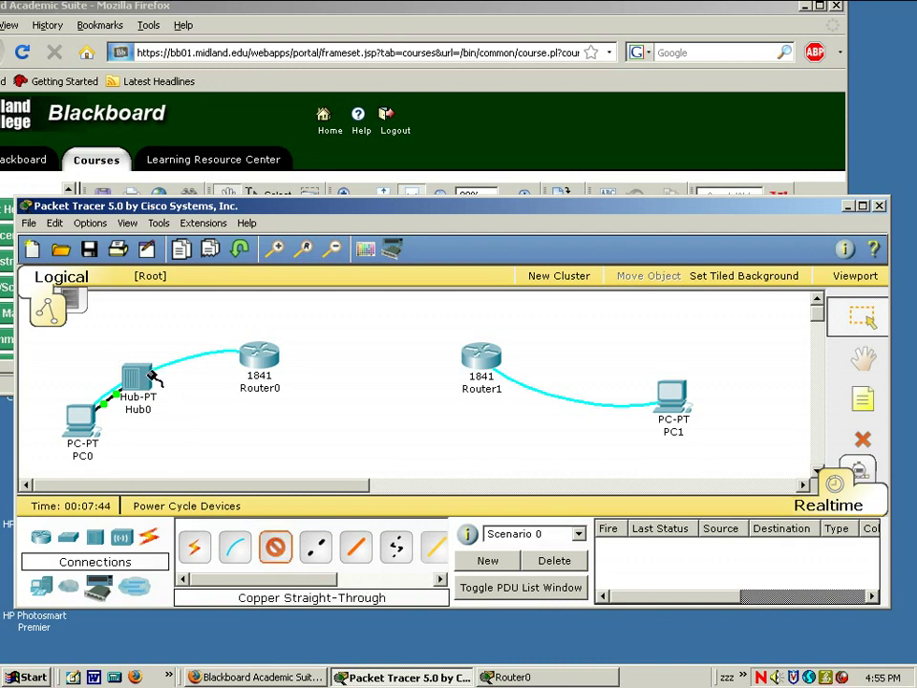
pyautogui.click(144, 380)
pyautogui.click(148, 374)
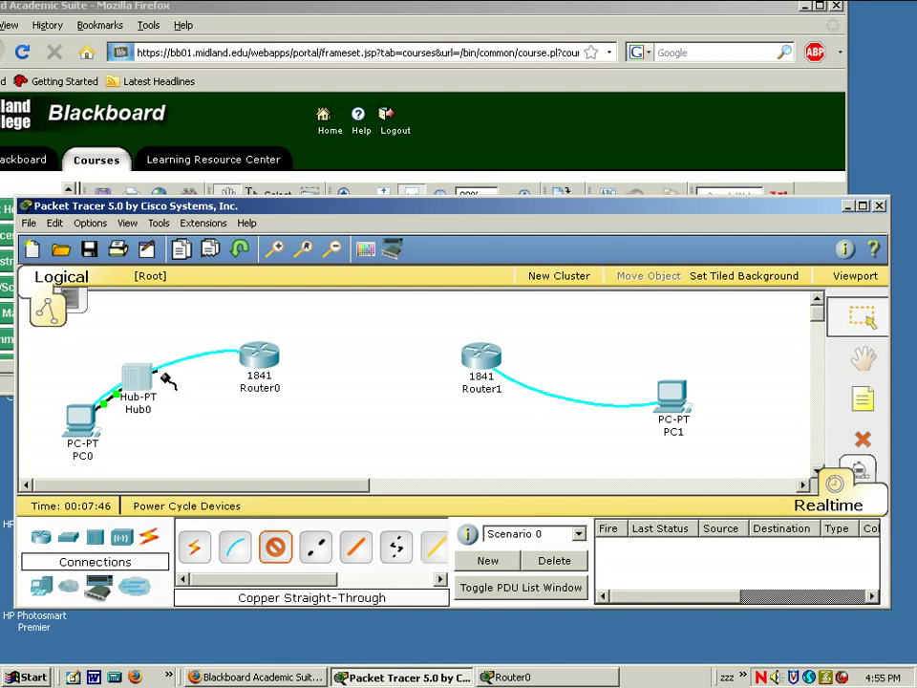
pyautogui.click(251, 357)
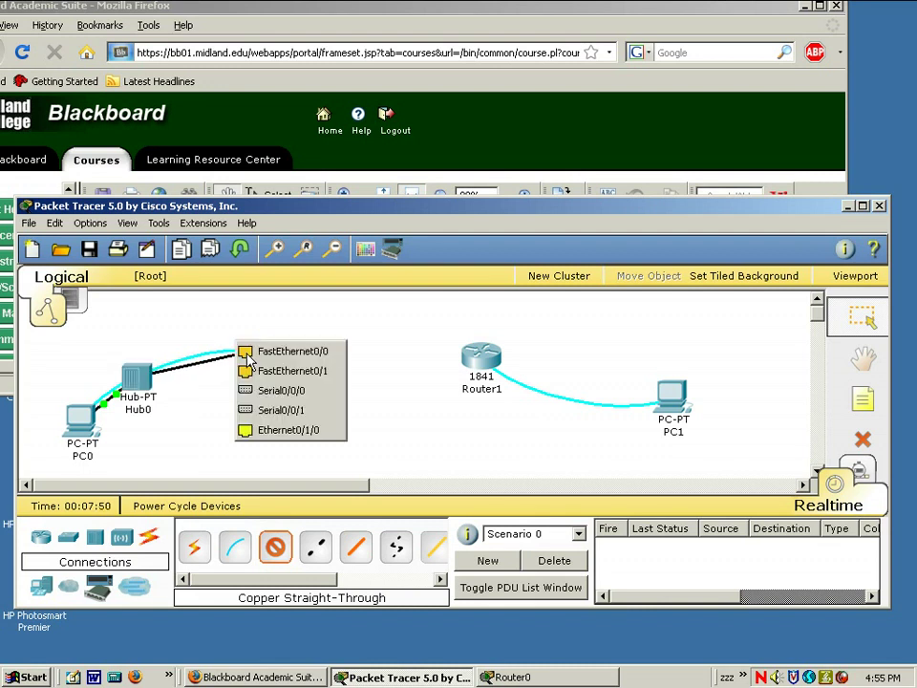
pyautogui.click(251, 352)
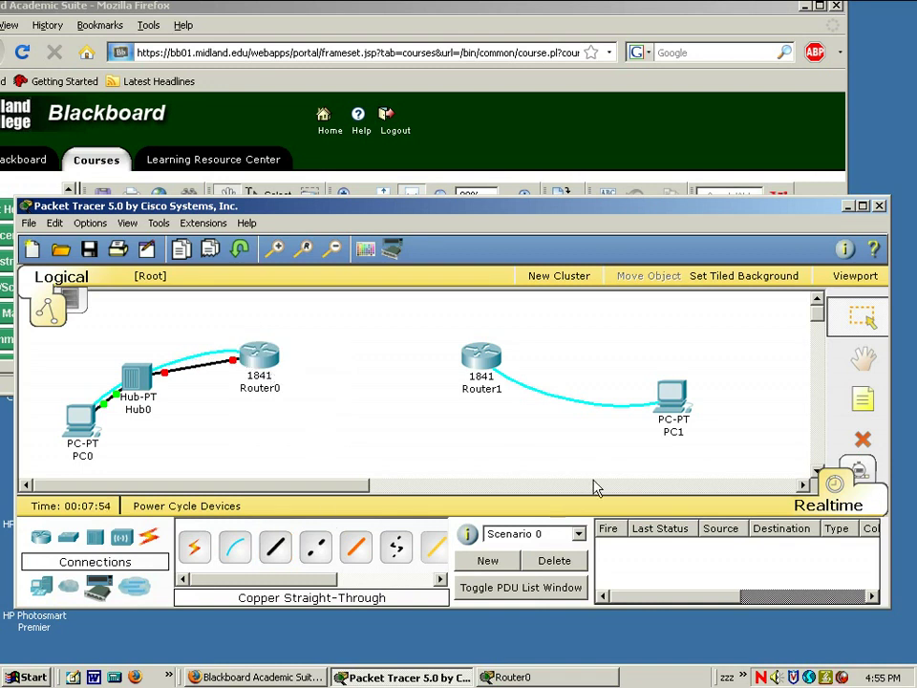
# - Cable PC1's FastEthernet port to Router1 FastEthernet0/0 using a copper cross-over cable
pyautogui.click(322, 550)
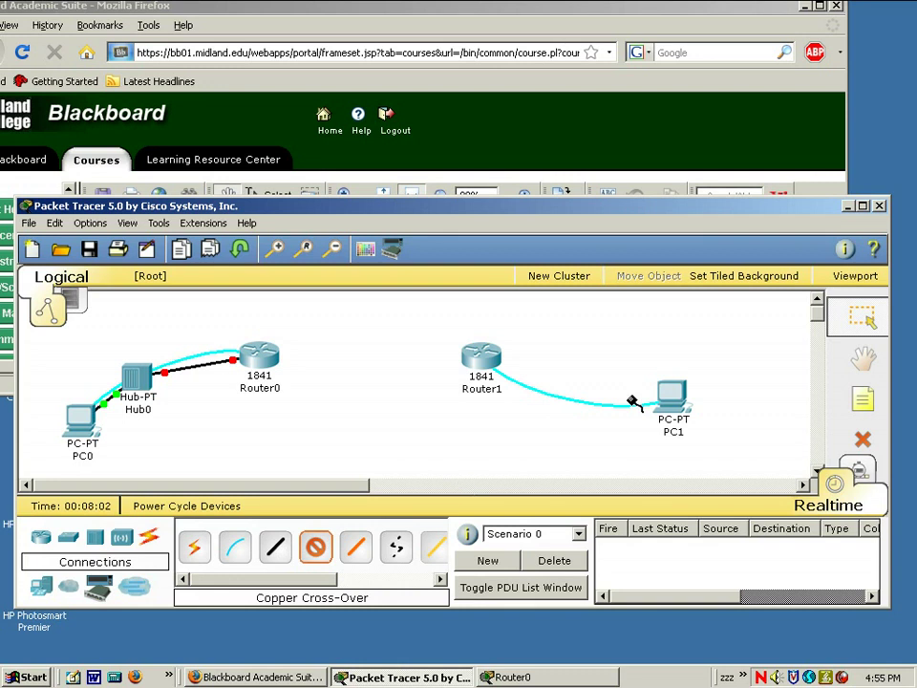
pyautogui.click(672, 391)
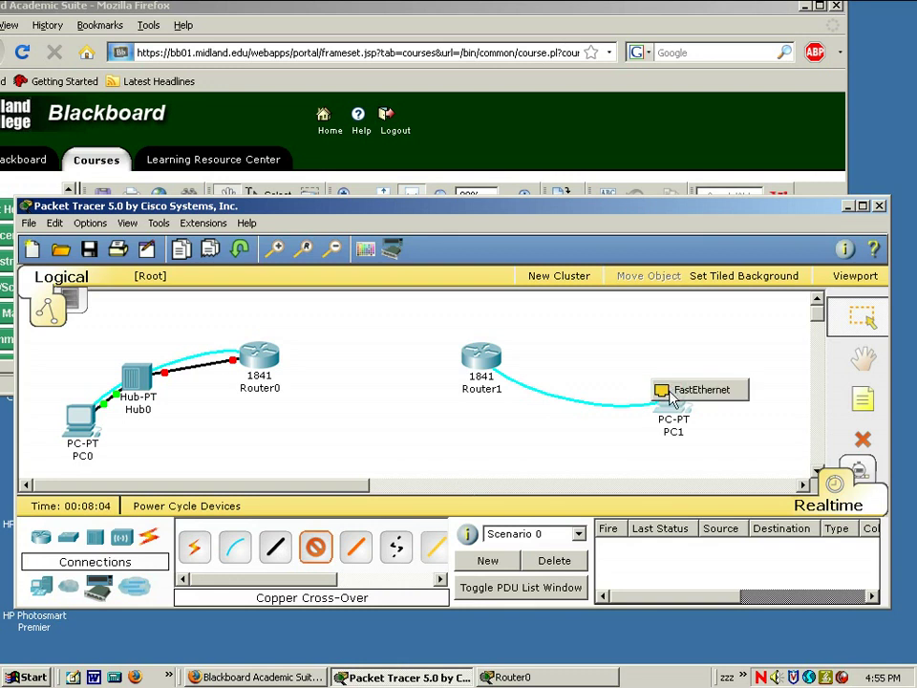
pyautogui.click(674, 391)
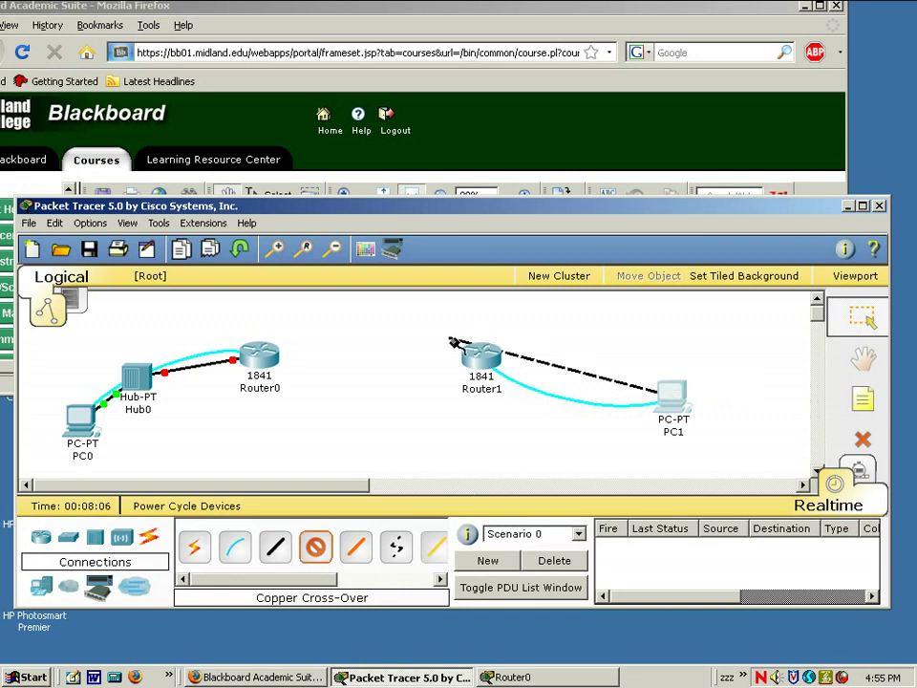
pyautogui.click(488, 359)
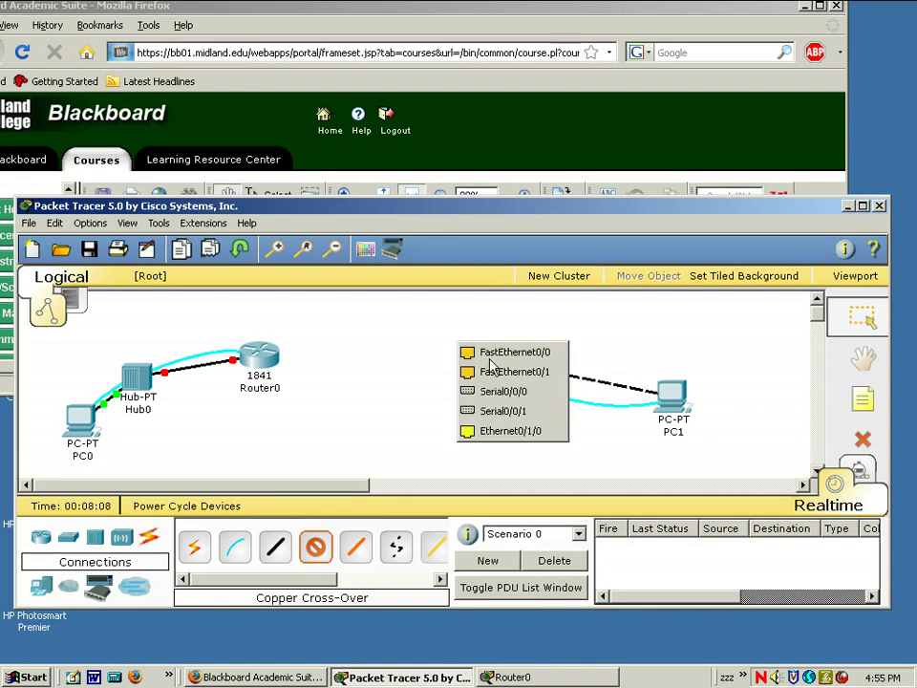
pyautogui.click(490, 358)
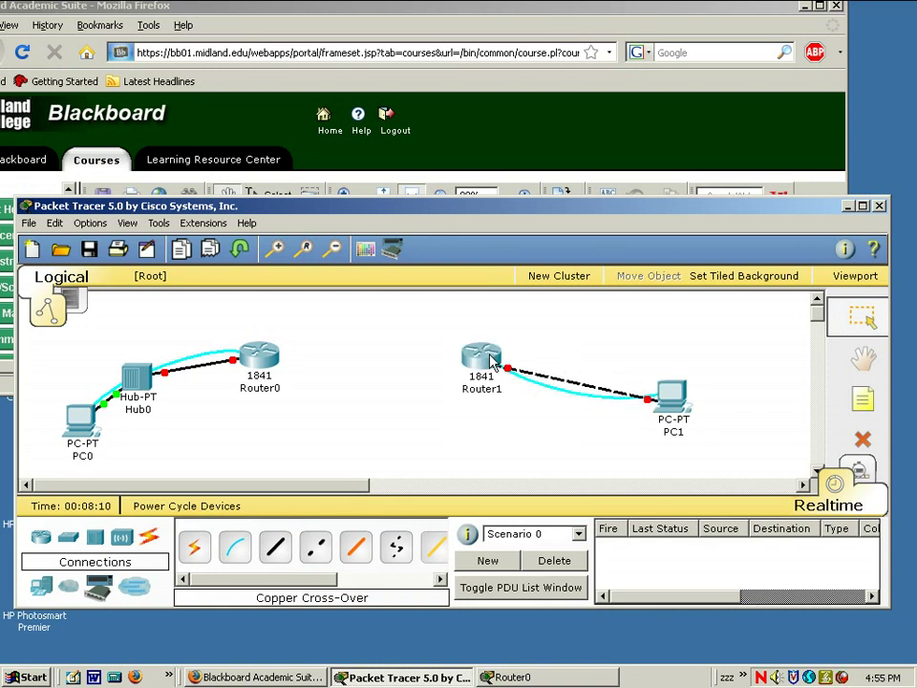
pyautogui.moveTo(488, 361)
# - Link Router0 Serial0/0/0 to Router1 Serial0/0/0 with a Serial DCE cable
pyautogui.click(442, 579)
pyautogui.click(441, 579)
pyautogui.click(441, 579)
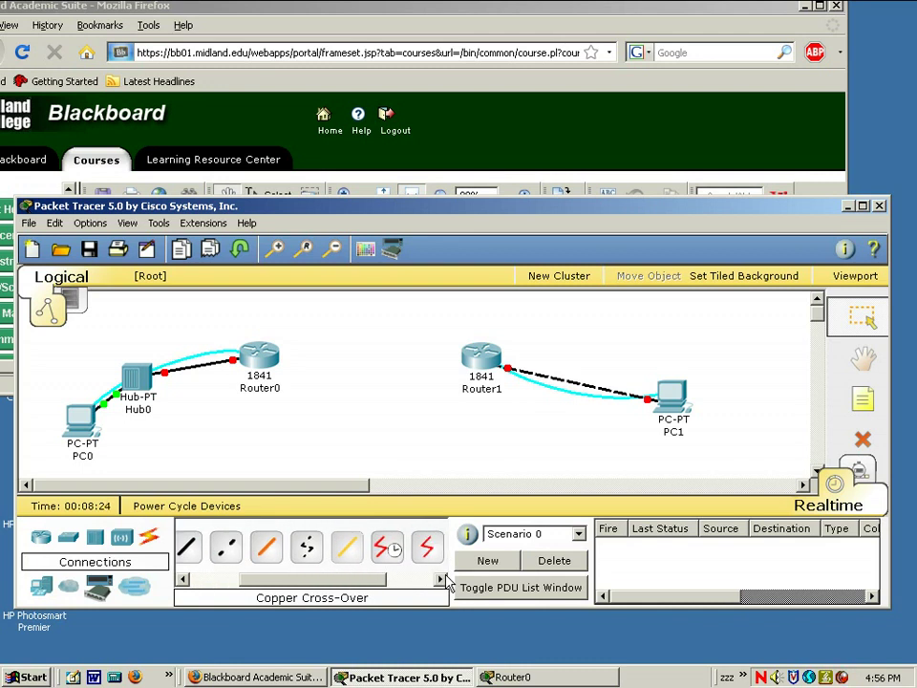
pyautogui.click(441, 579)
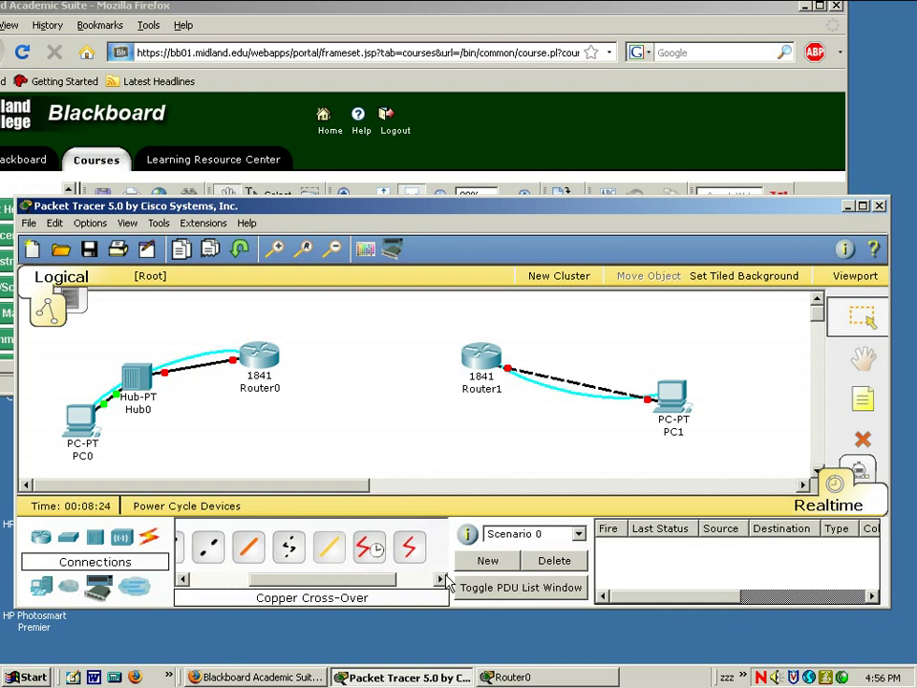
pyautogui.click(370, 550)
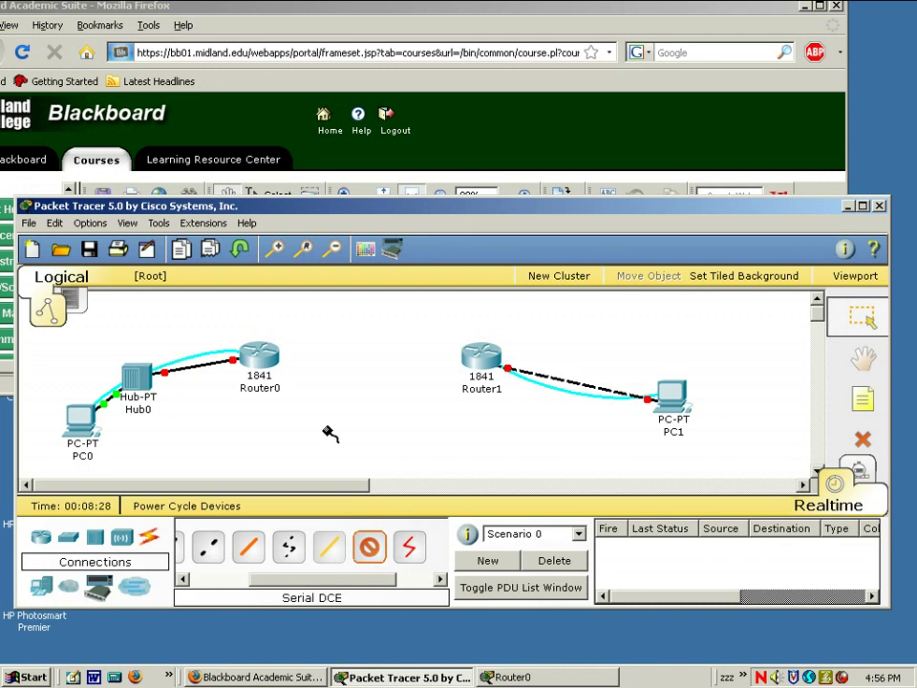
pyautogui.click(277, 360)
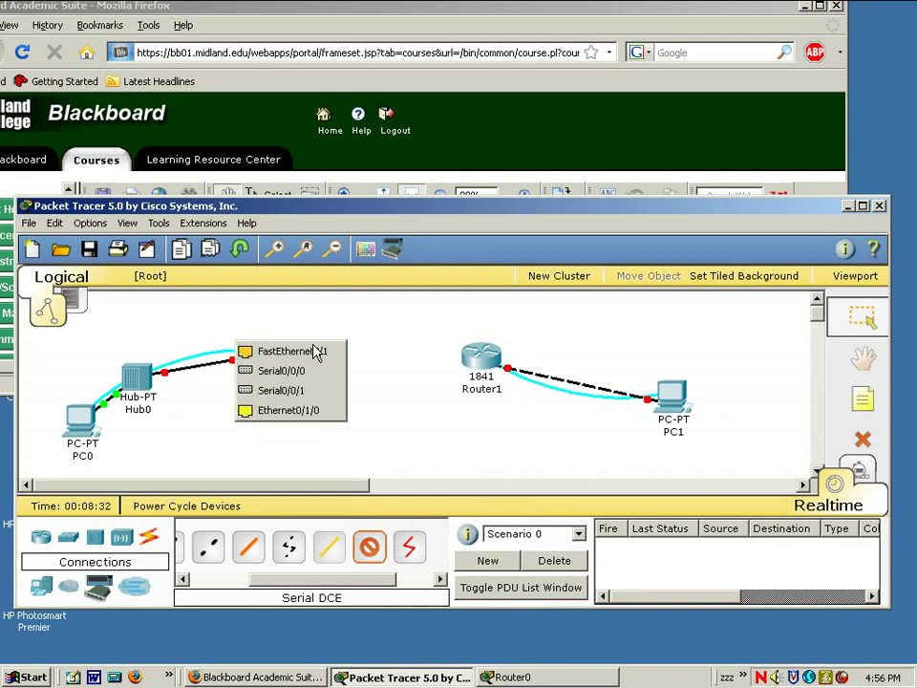
pyautogui.click(304, 371)
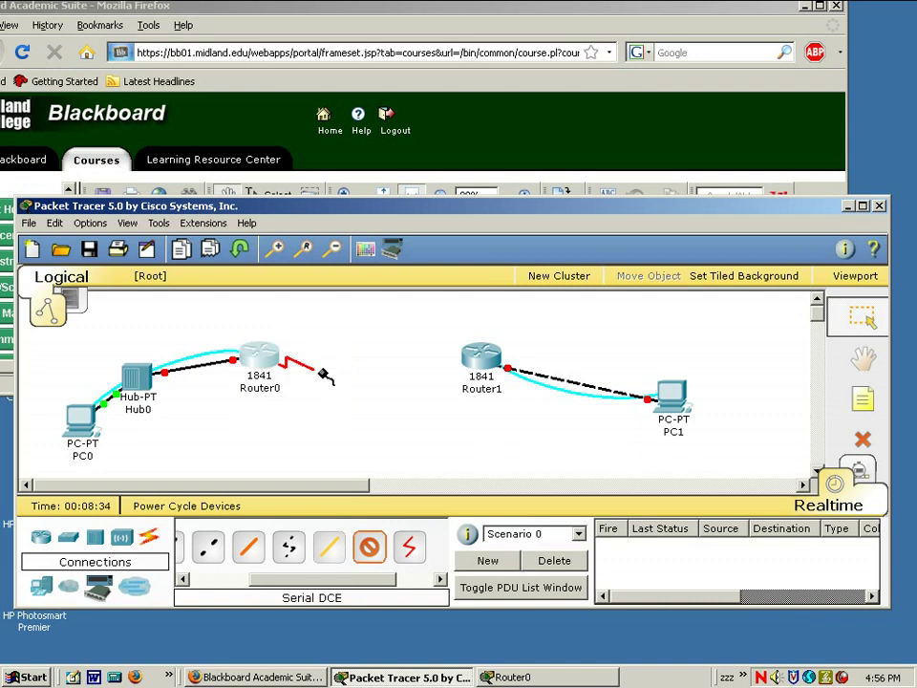
pyautogui.click(506, 366)
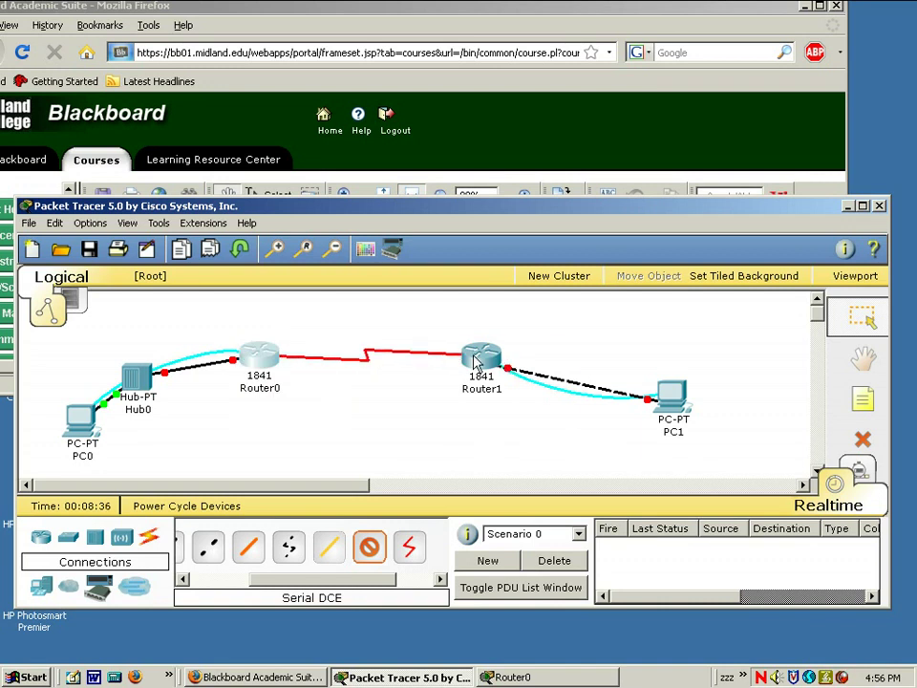
pyautogui.click(477, 362)
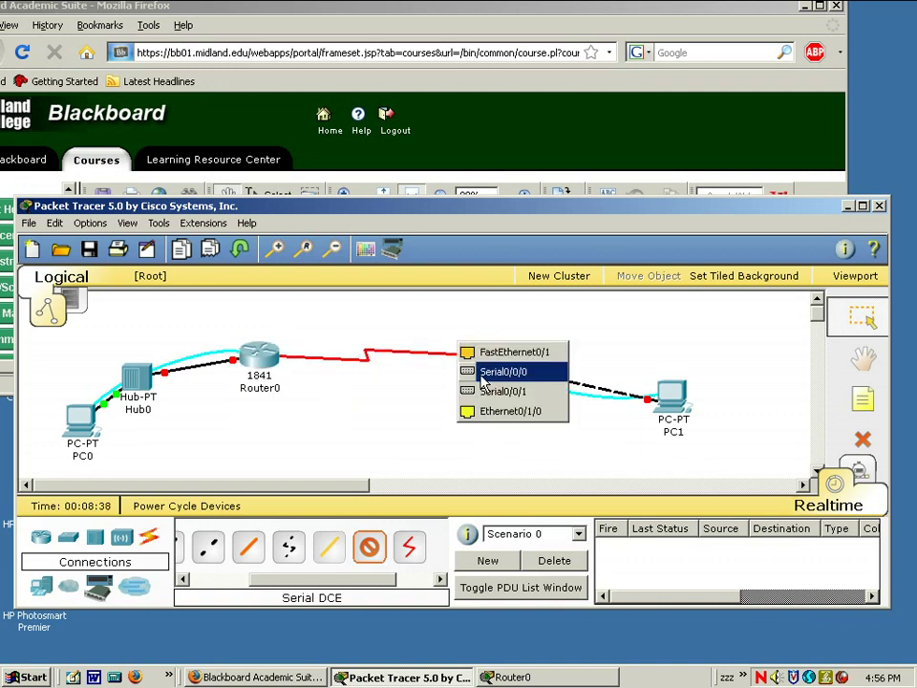
pyautogui.click(483, 372)
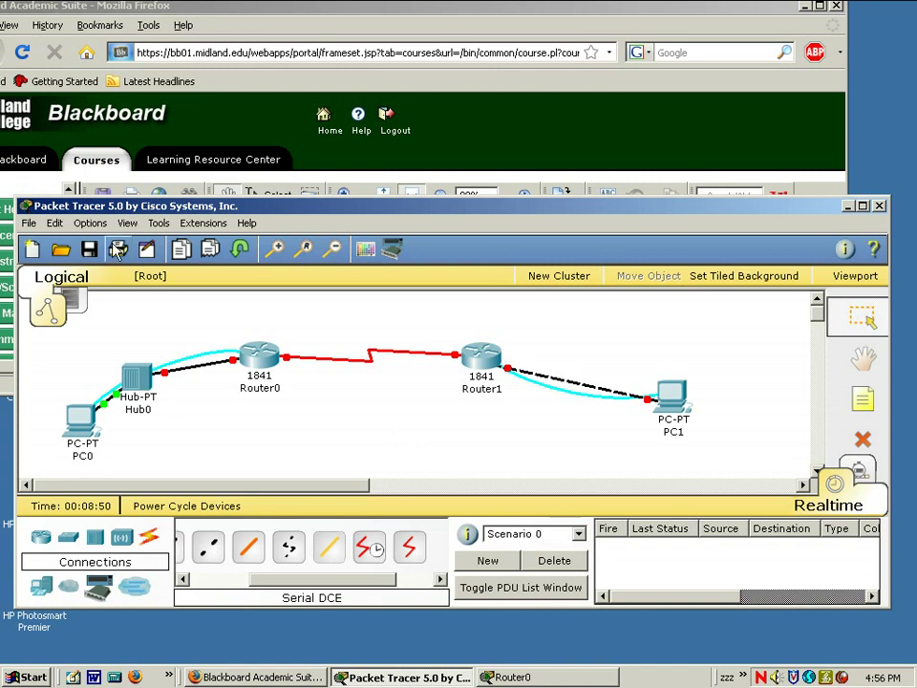
# - Save the topology to the Desktop as a .pkt file named 'Lab 1' plus the user's name
pyautogui.click(29, 225)
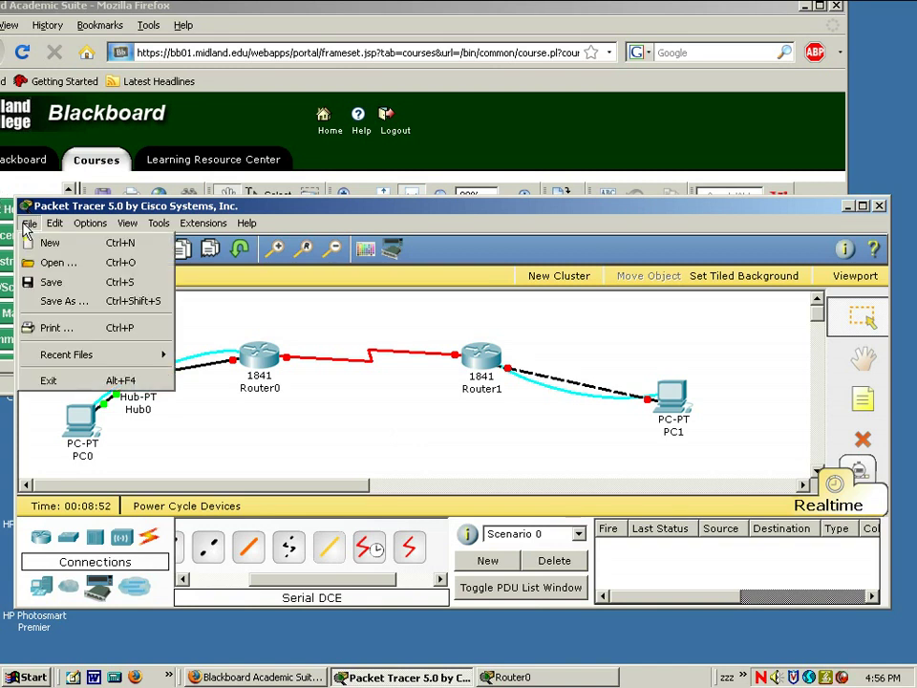
pyautogui.click(45, 302)
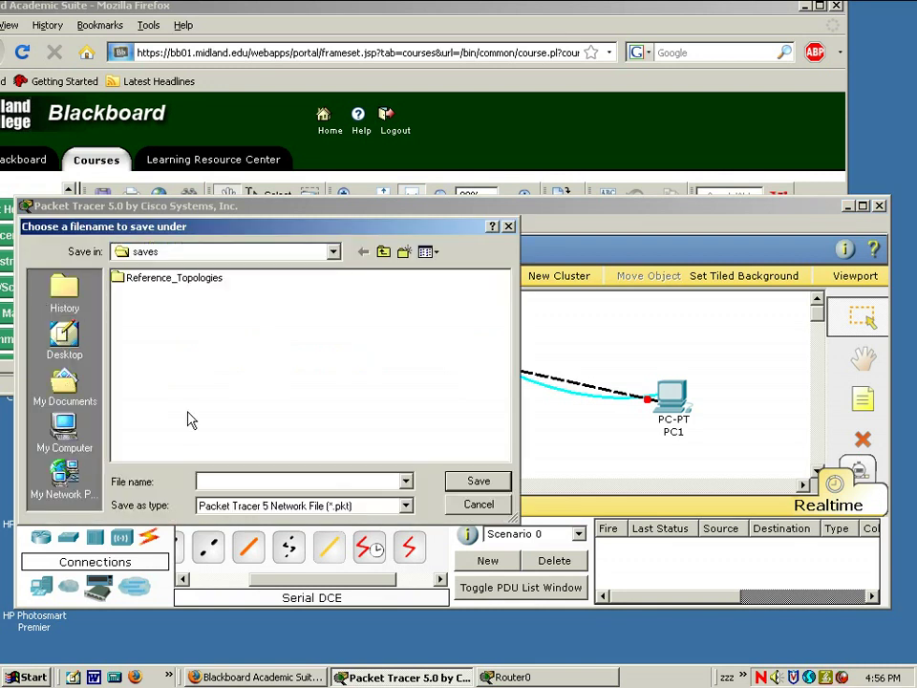
pyautogui.click(289, 478)
pyautogui.write('Lab 1 Marty')
pyautogui.click(67, 337)
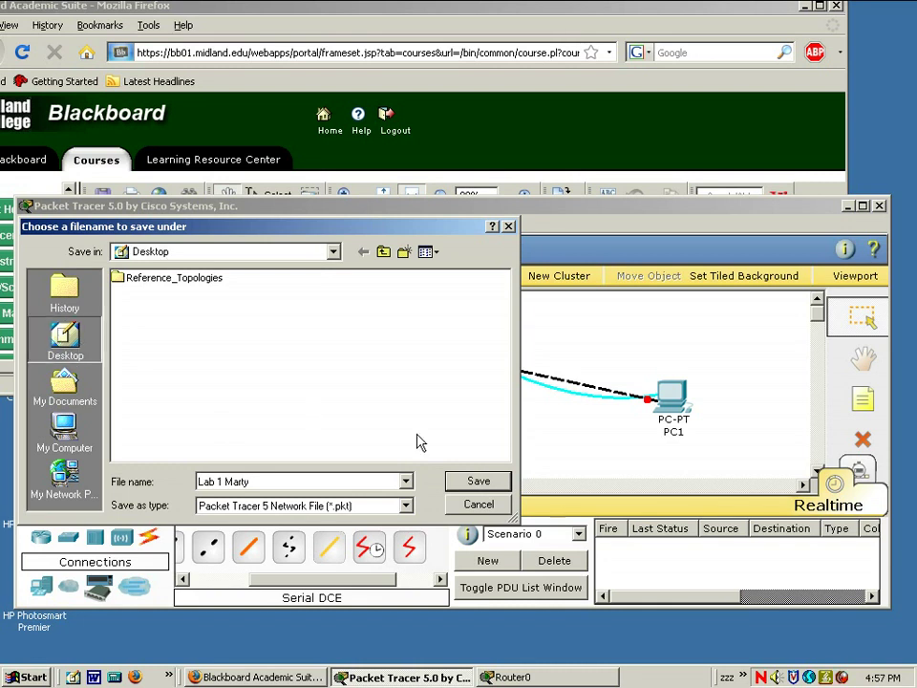
pyautogui.click(477, 480)
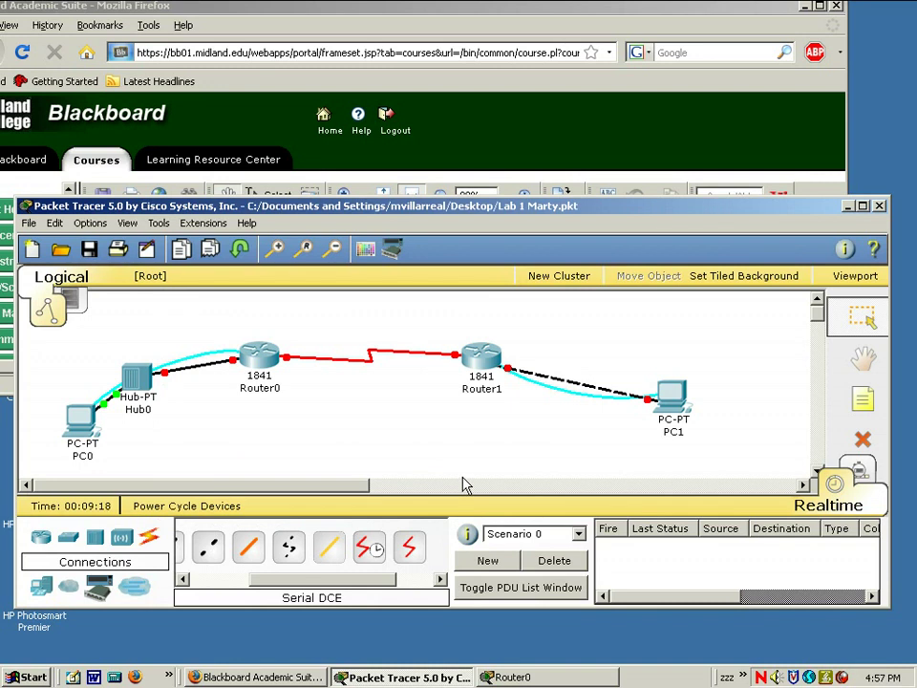
pyautogui.click(848, 672)
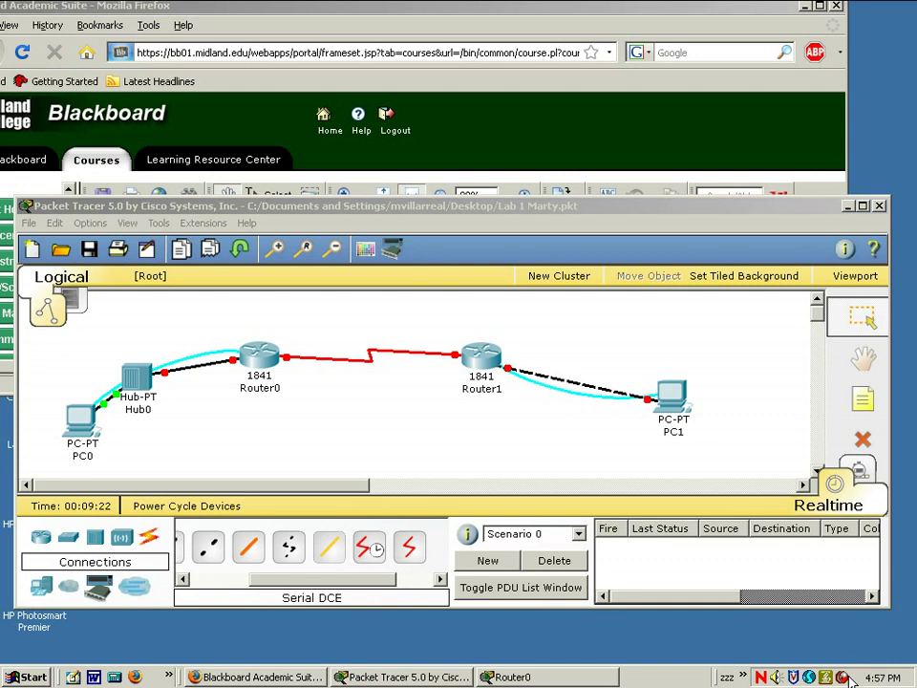